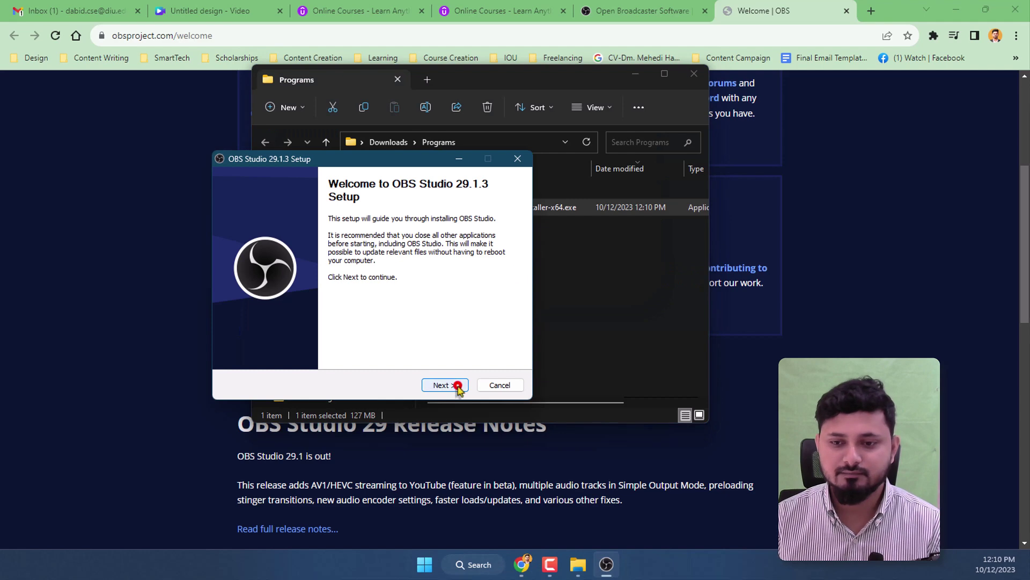
# Install OBS Studio 29.1.3 with the default setup options and launch it when setup completes.
pyautogui.click(450, 387)
pyautogui.click(445, 385)
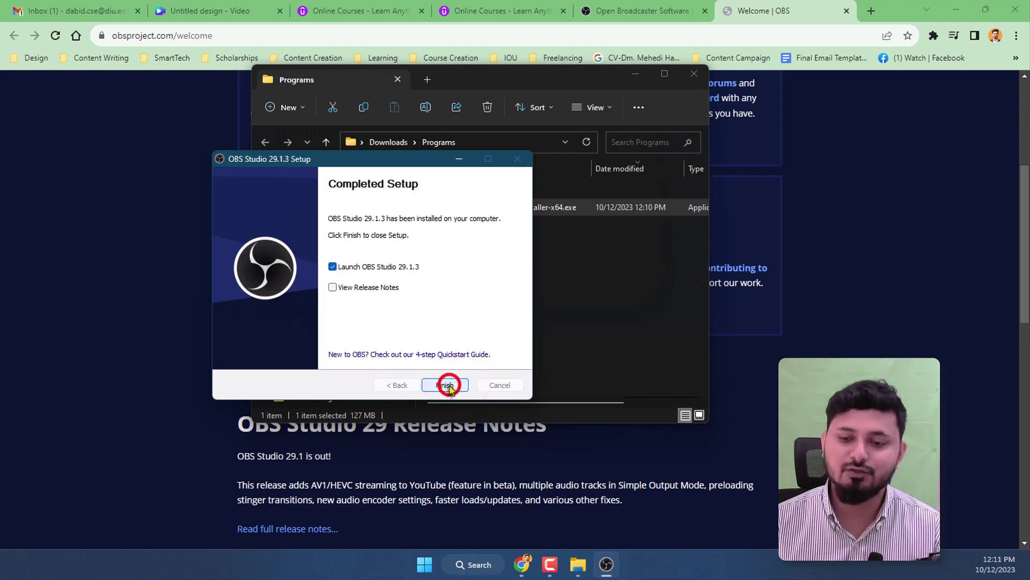
pyautogui.click(447, 385)
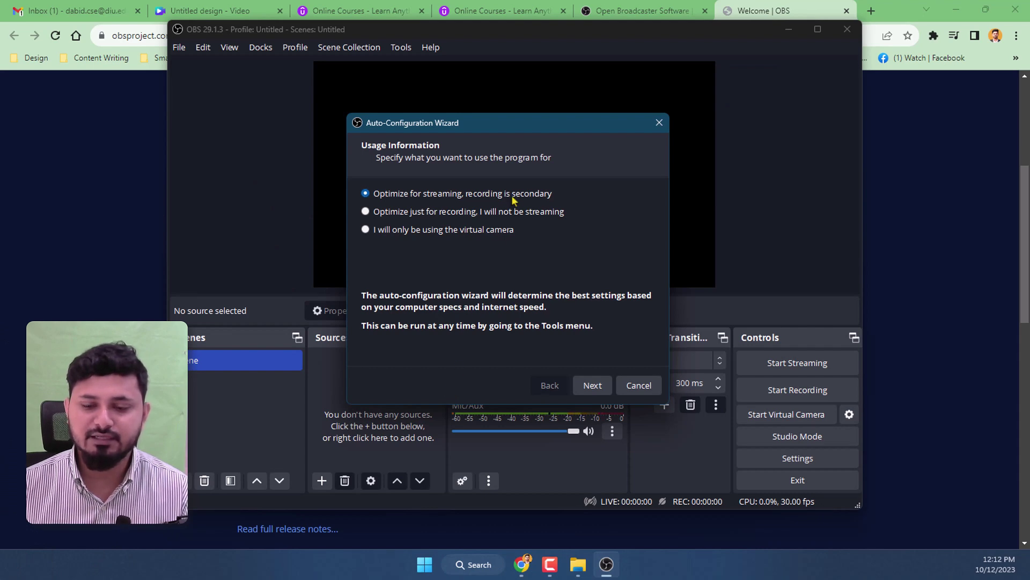
# Complete the auto-configuration wizard optimized just for recording, using the current 1366x768 canvas resolution, and apply its settings.
pyautogui.click(424, 213)
pyautogui.click(592, 385)
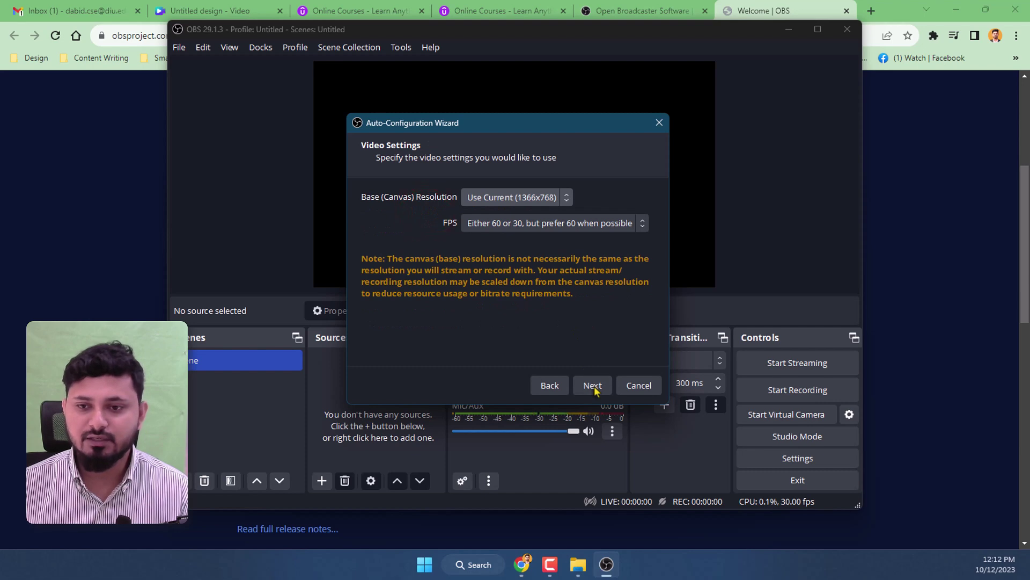
pyautogui.click(539, 198)
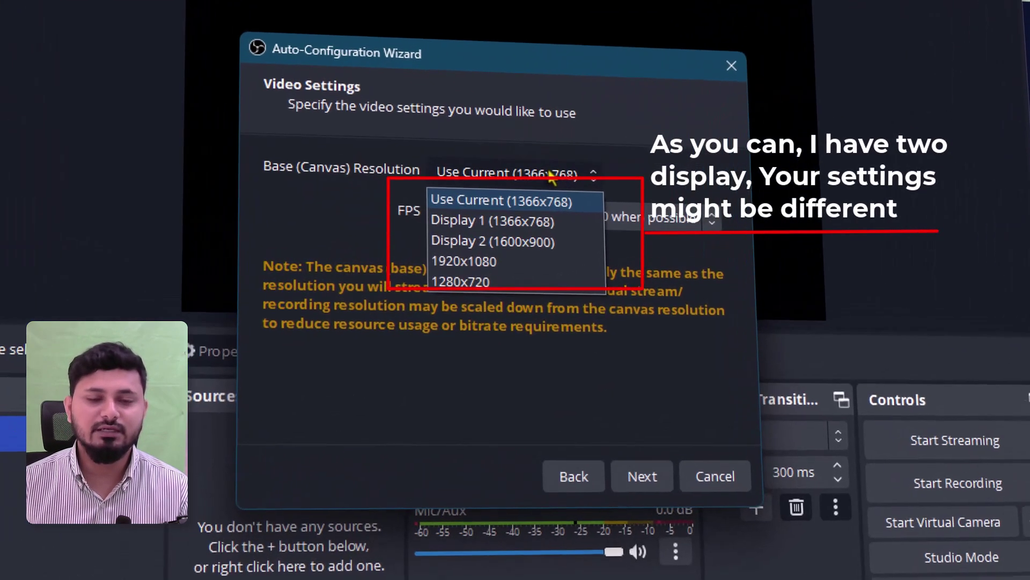
pyautogui.click(611, 183)
pyautogui.click(651, 483)
pyautogui.click(623, 438)
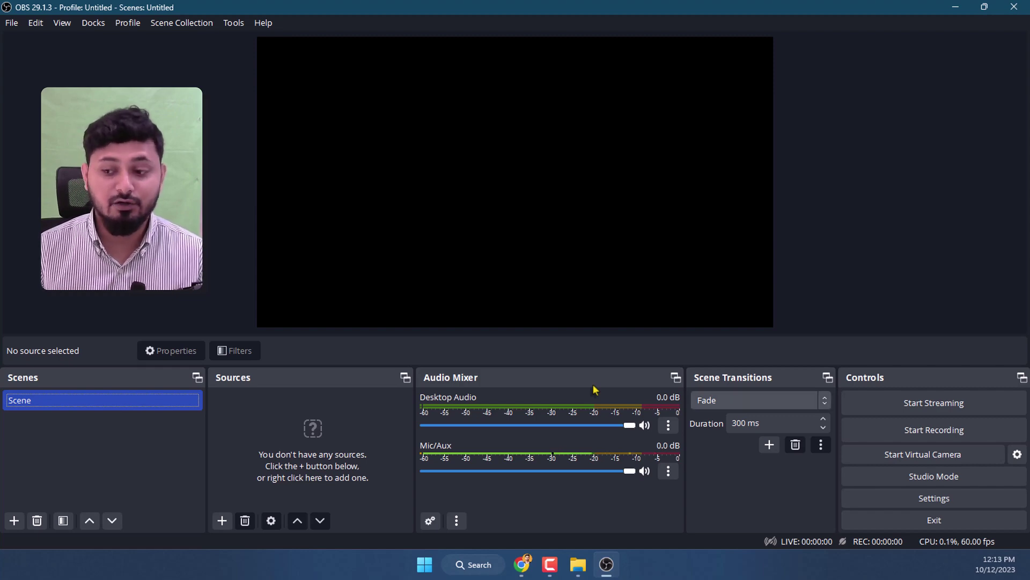
# Set the output (scaled) resolution to 1364x768 in the video settings and apply the change.
pyautogui.click(932, 500)
pyautogui.click(258, 160)
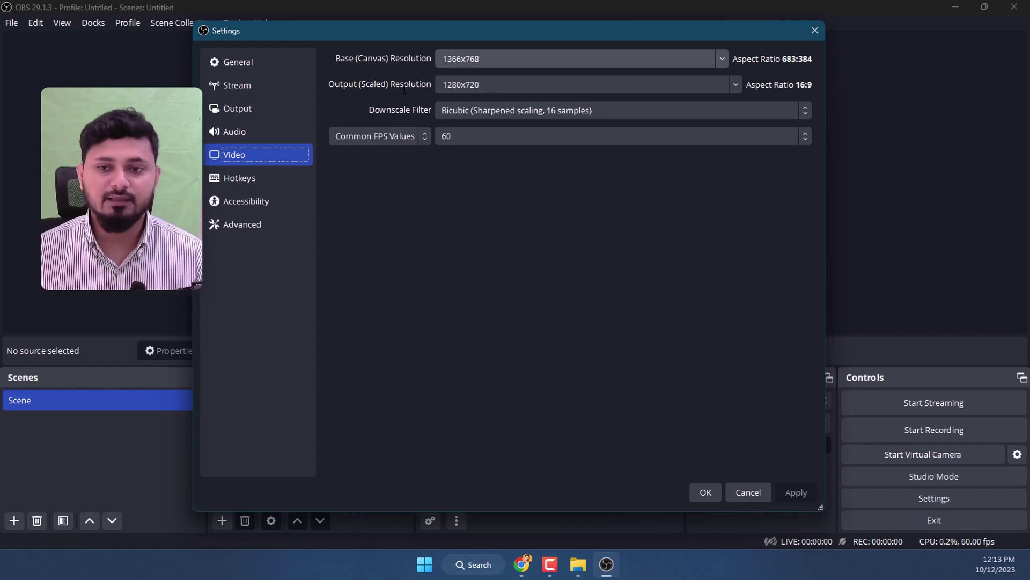
pyautogui.click(710, 87)
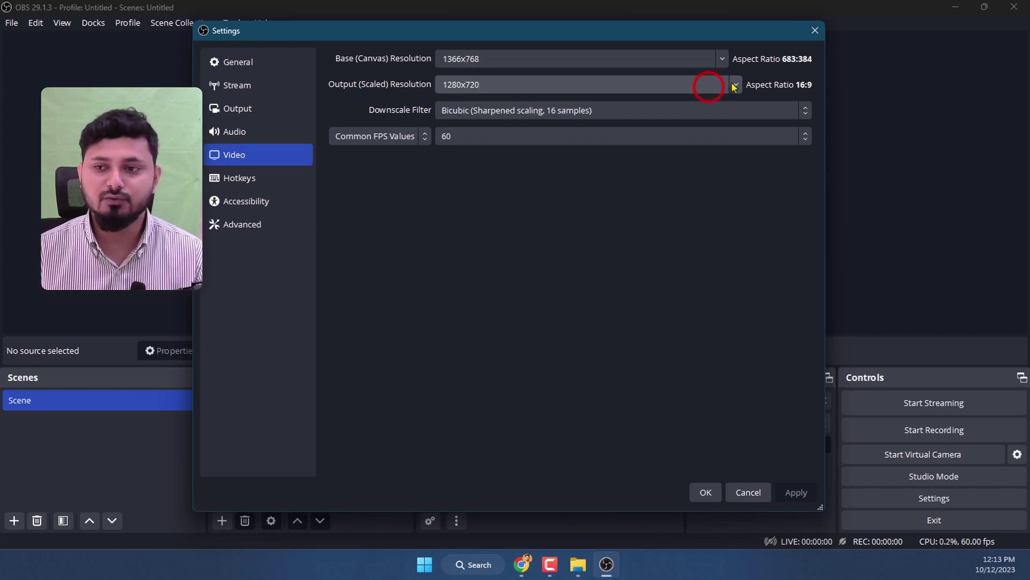
pyautogui.click(735, 85)
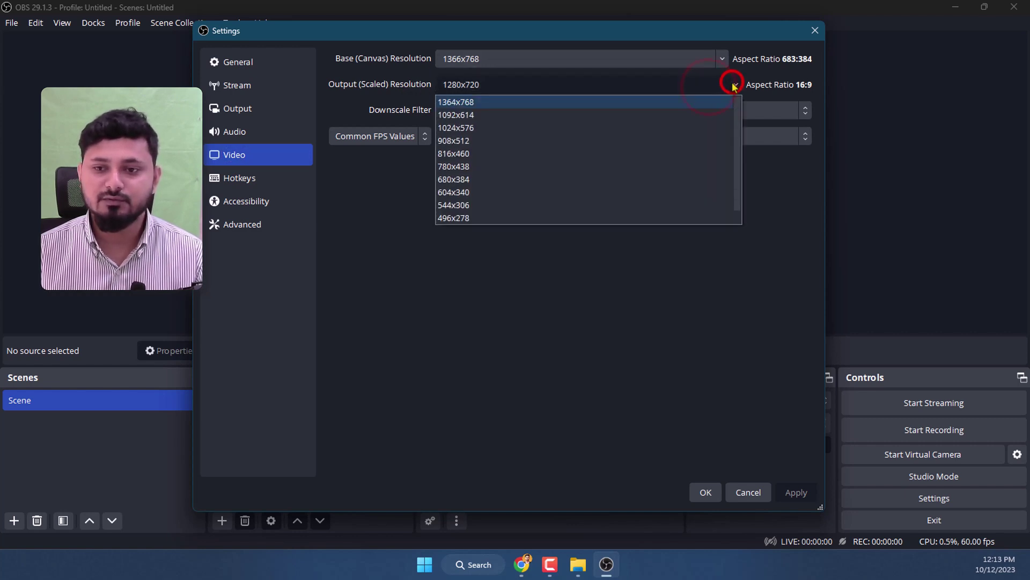
pyautogui.click(455, 104)
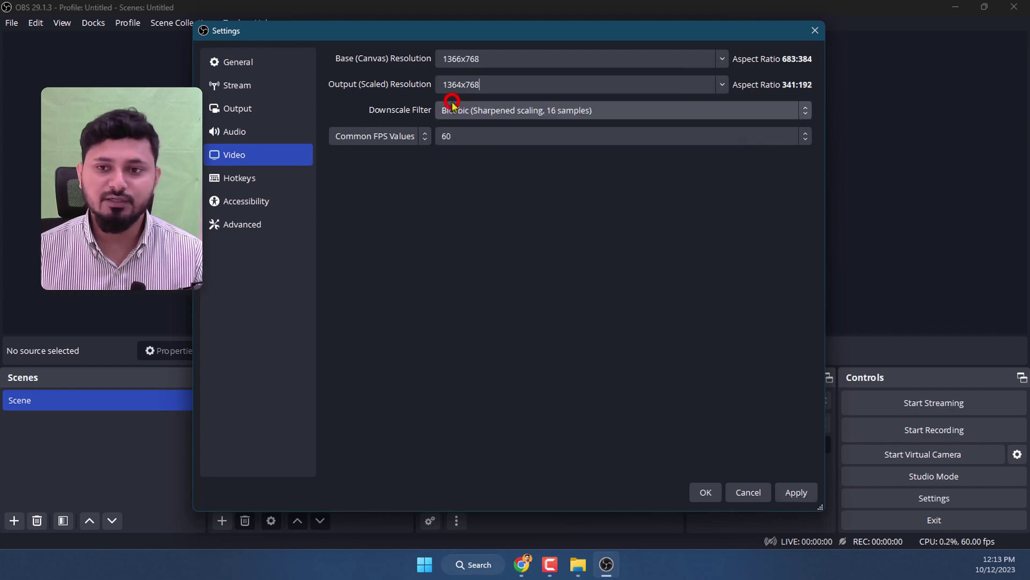
pyautogui.click(806, 495)
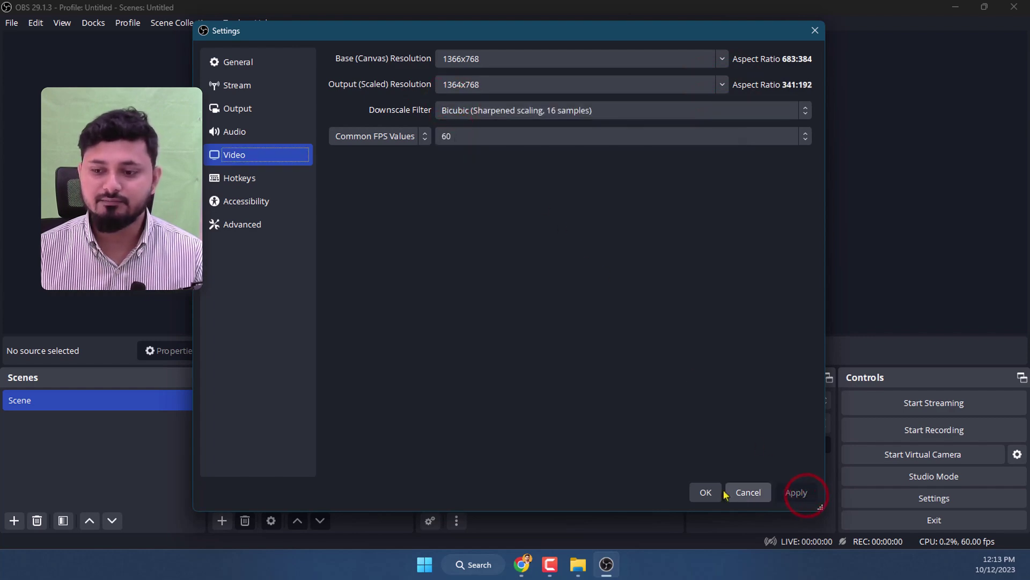
pyautogui.click(707, 491)
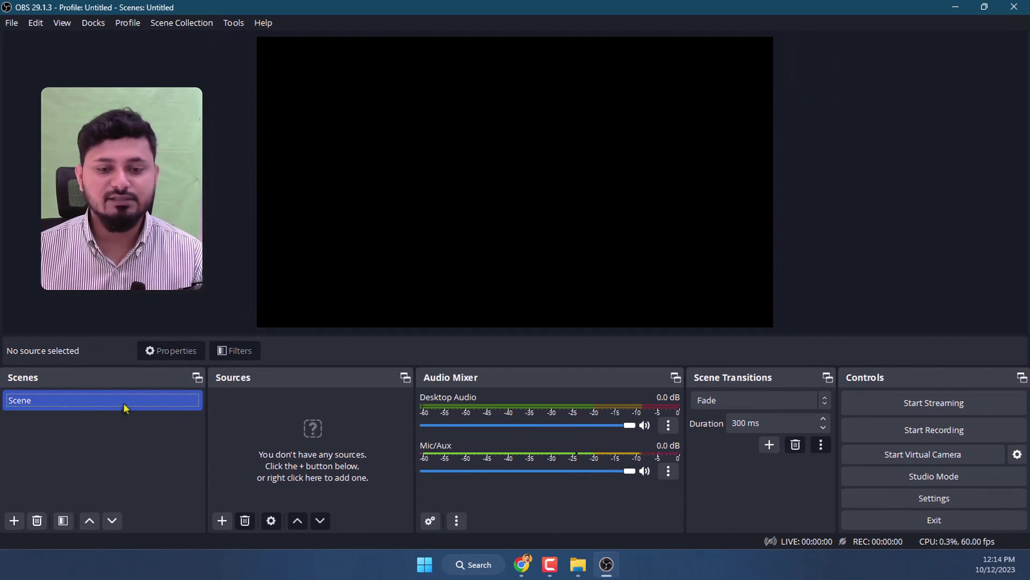
pyautogui.rightClick(255, 408)
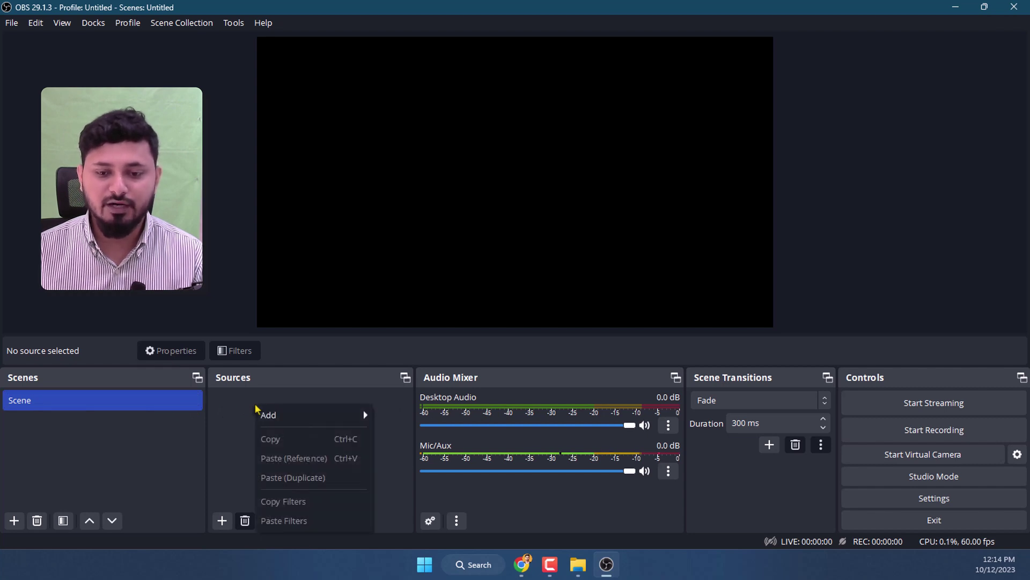
pyautogui.moveTo(360, 414)
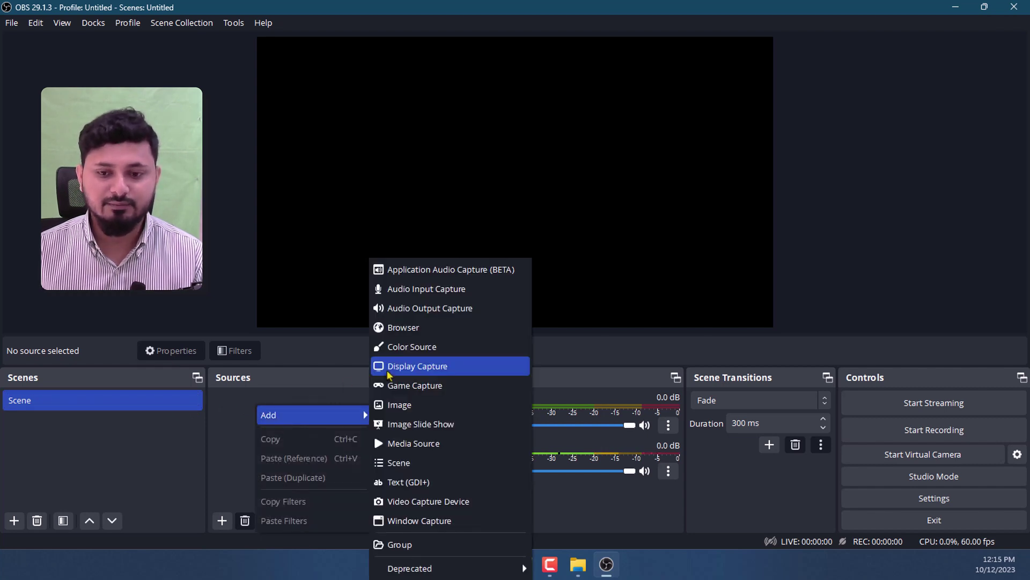
pyautogui.click(231, 416)
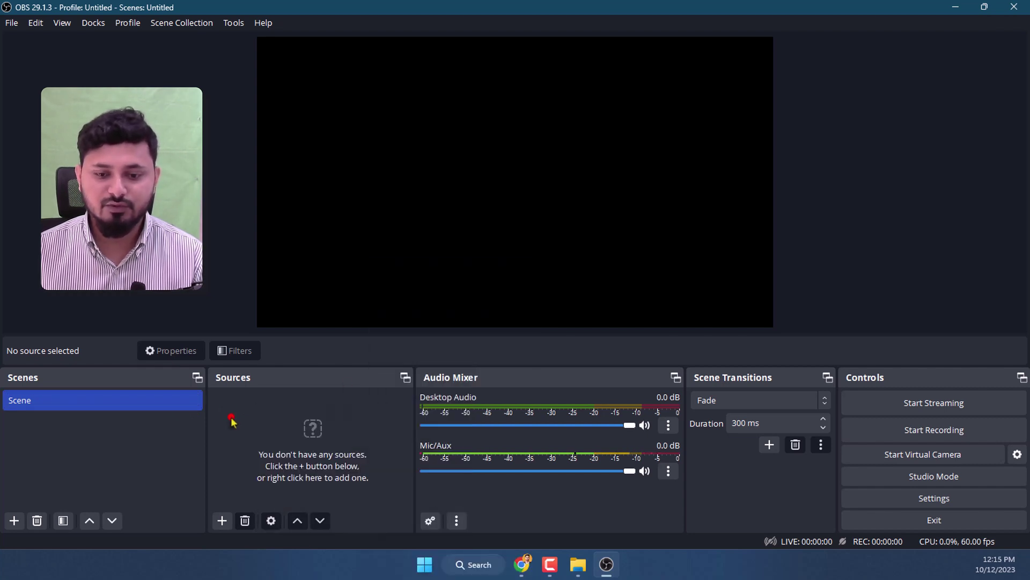
# Add a new visible source of type Display Capture to the scene, keeping its default name.
pyautogui.click(221, 522)
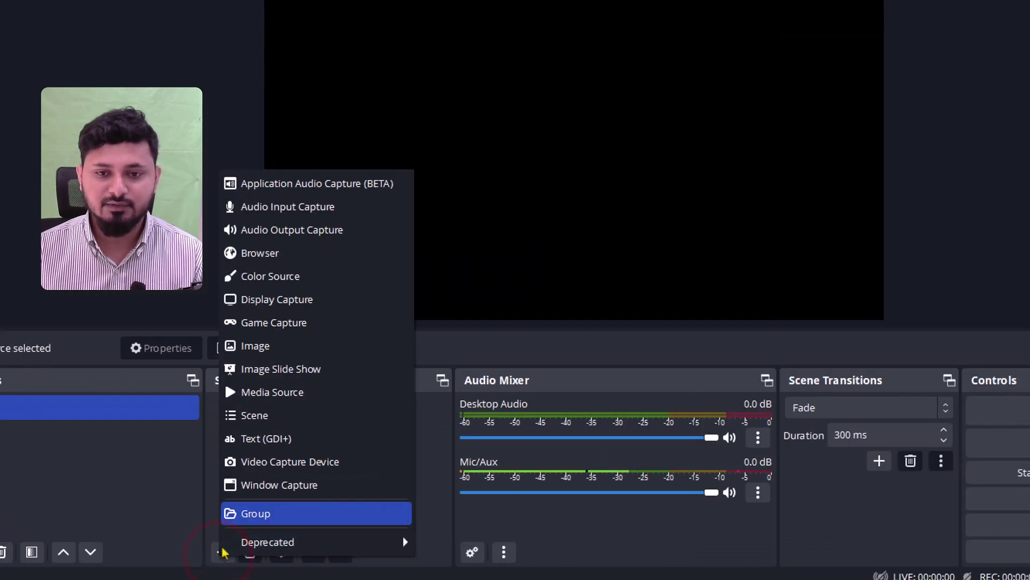
pyautogui.click(302, 310)
pyautogui.press('End')
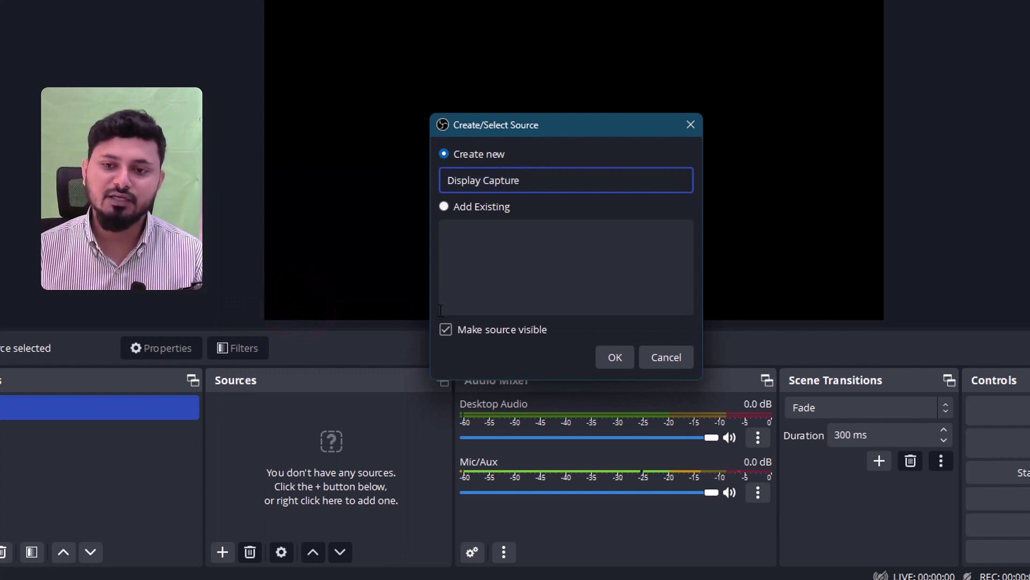
pyautogui.click(615, 359)
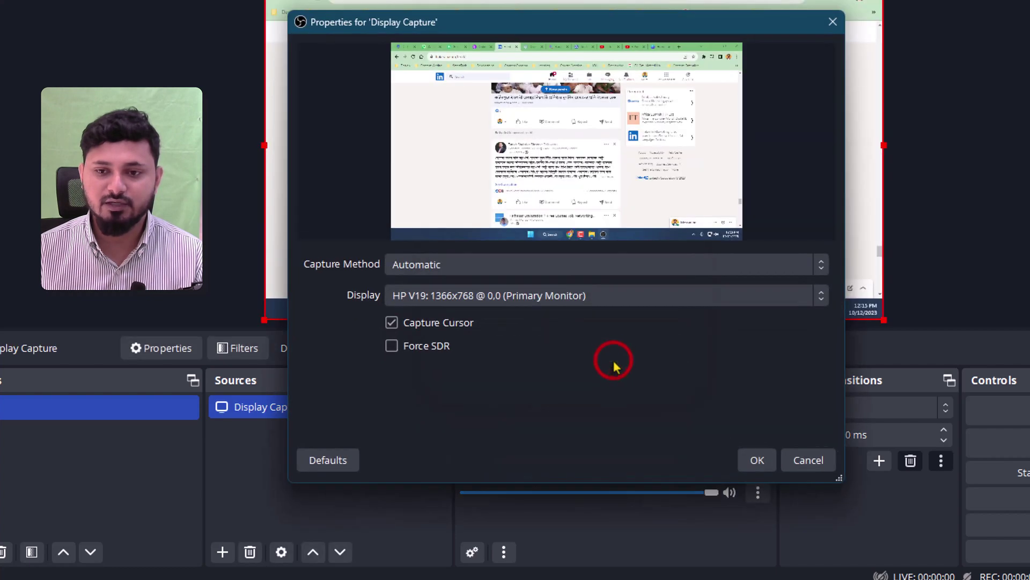
# Set the captured display to HP V20: 1600x900 @ 1366,0 with the Automatic capture method and confirm the source properties.
pyautogui.click(488, 296)
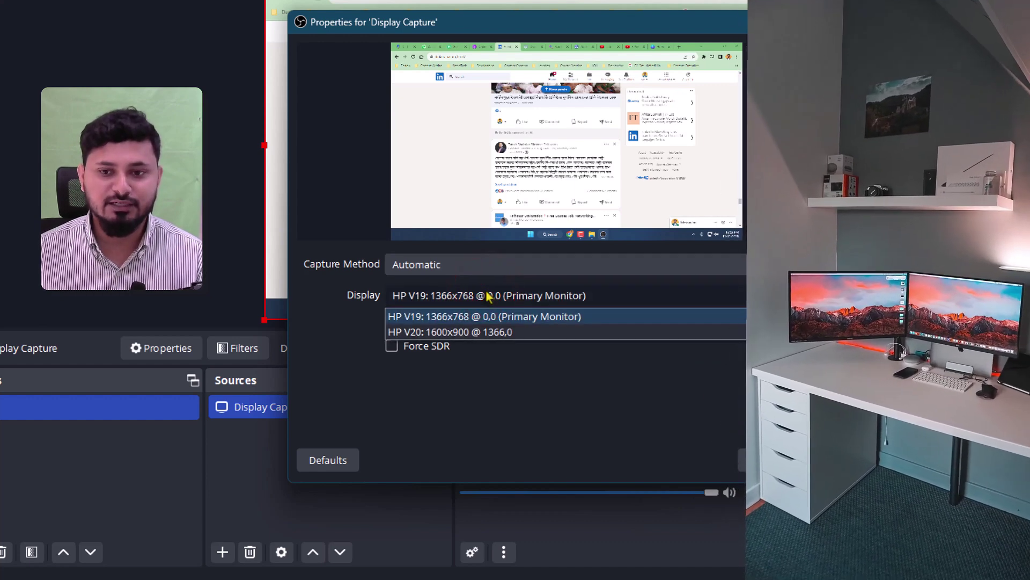
pyautogui.press('Down')
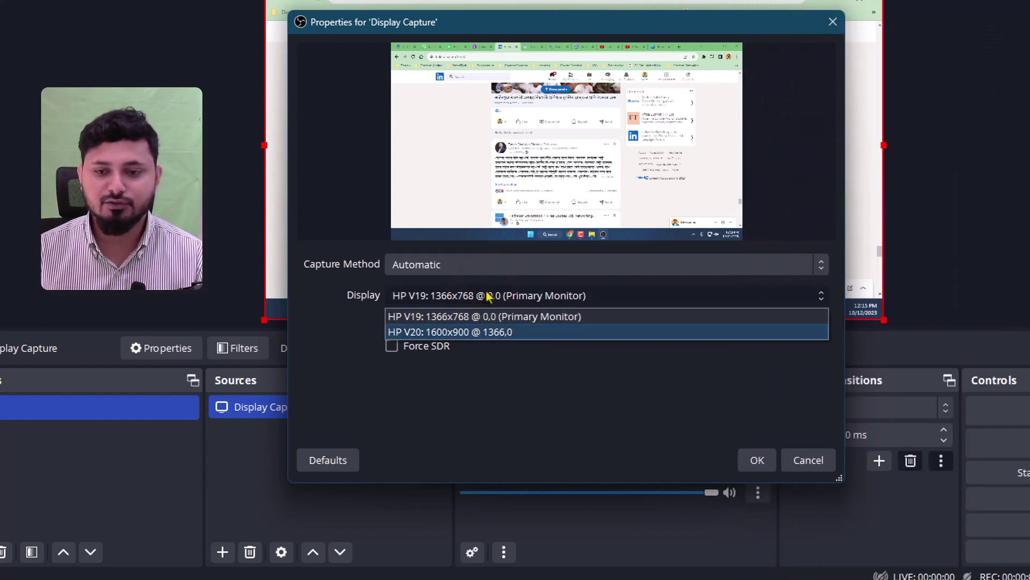
pyautogui.click(450, 332)
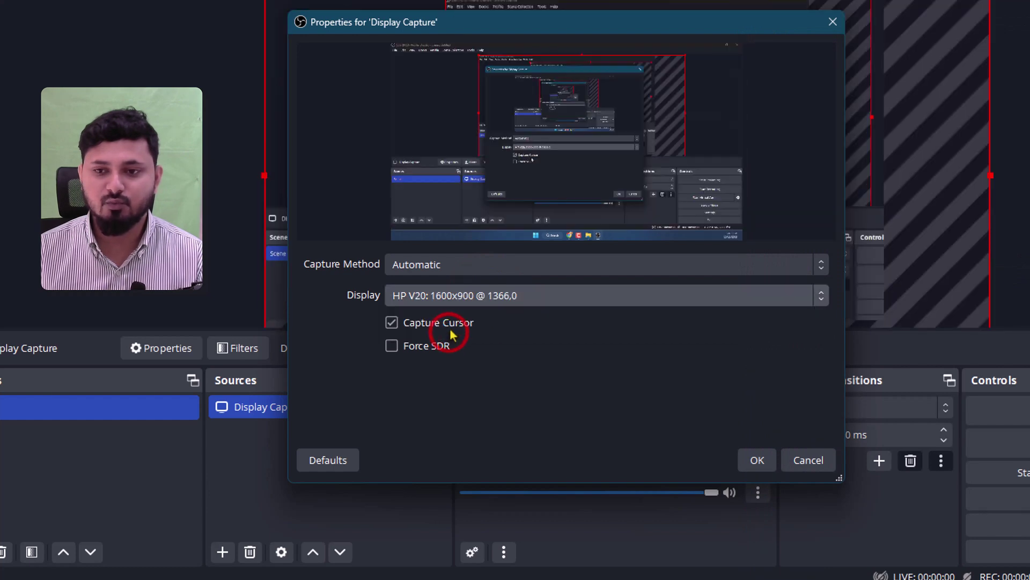
pyautogui.click(467, 272)
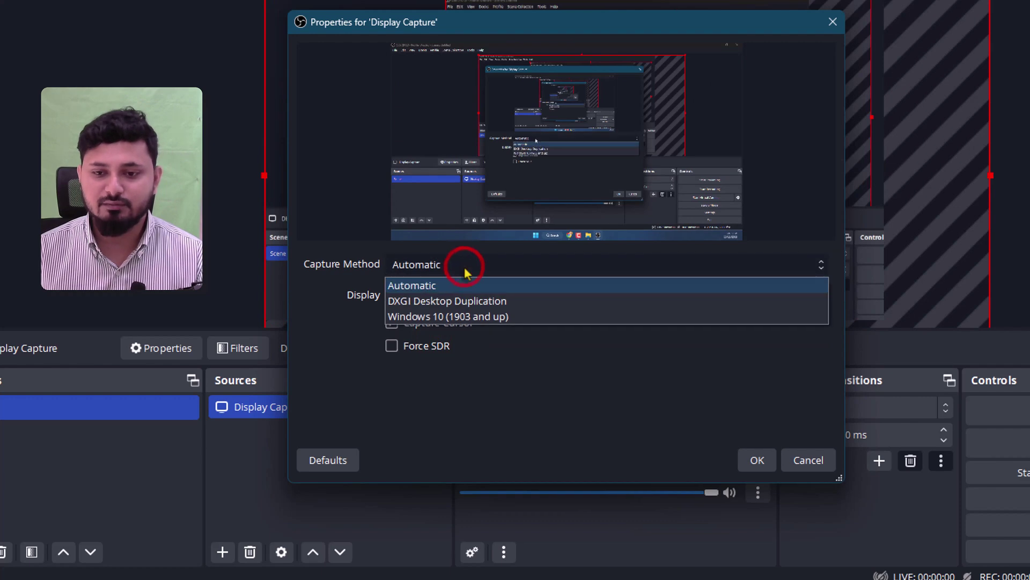
pyautogui.click(465, 271)
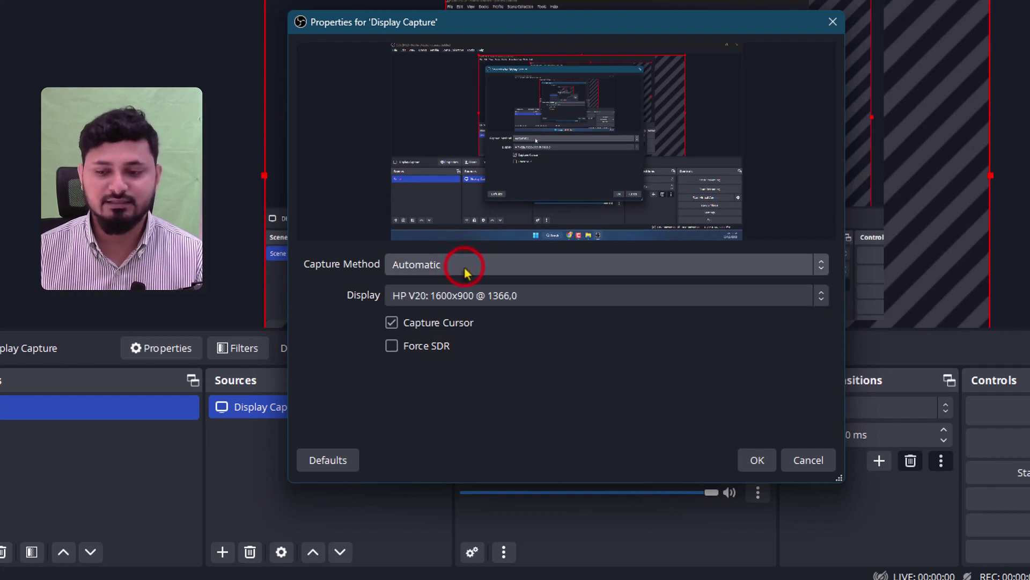
pyautogui.click(765, 460)
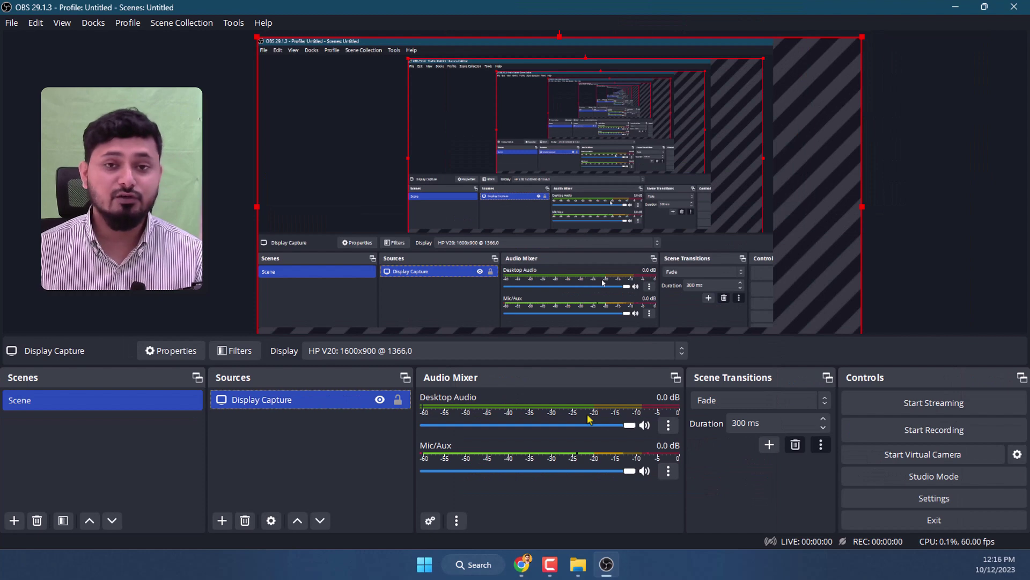
# Start recording and minimize the open windows to show the desktop.
pyautogui.click(894, 434)
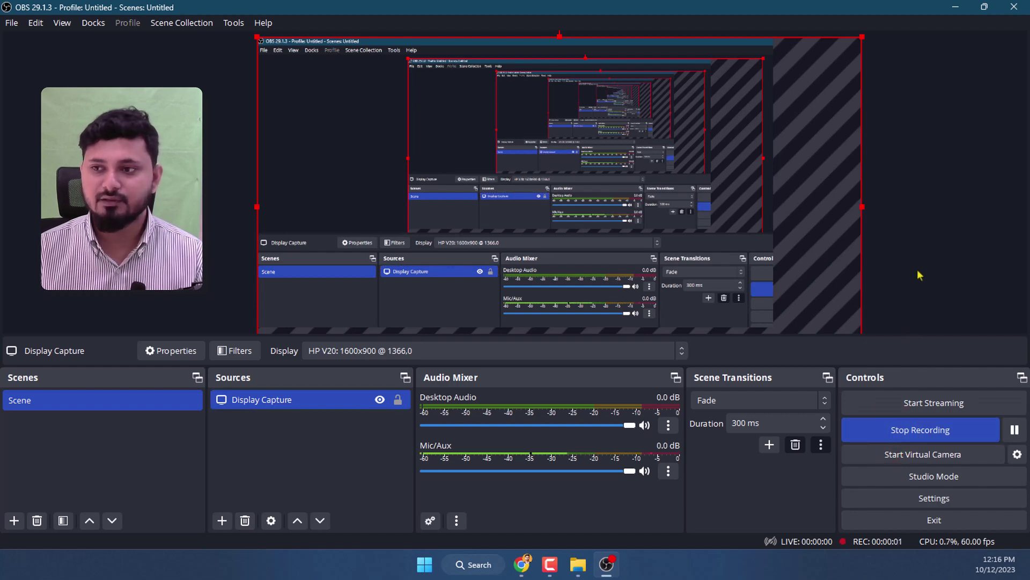
pyautogui.click(956, 9)
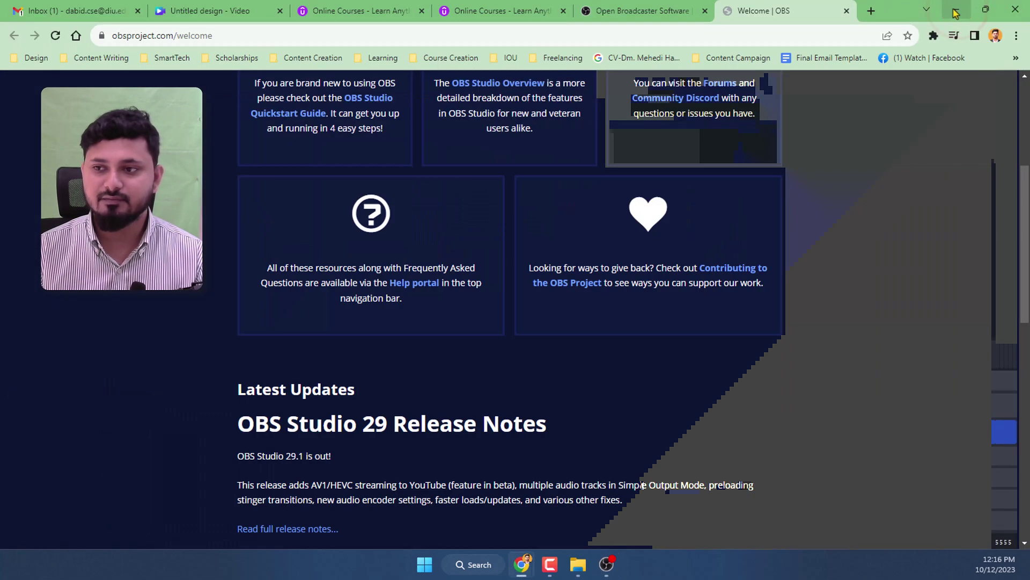
pyautogui.click(955, 10)
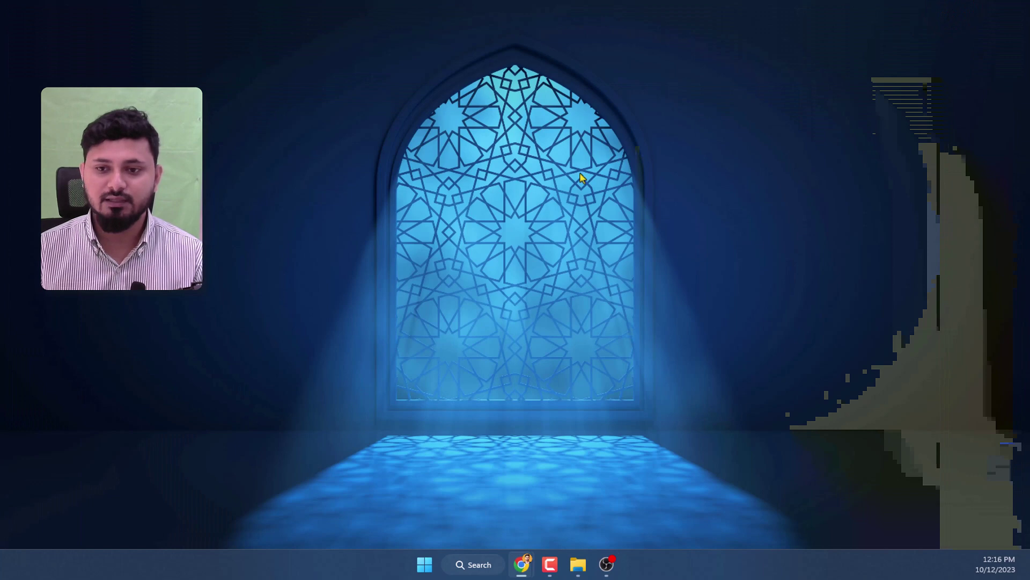
# Create a new text document on the desktop with the default name.
pyautogui.rightClick(528, 200)
pyautogui.press('Down')
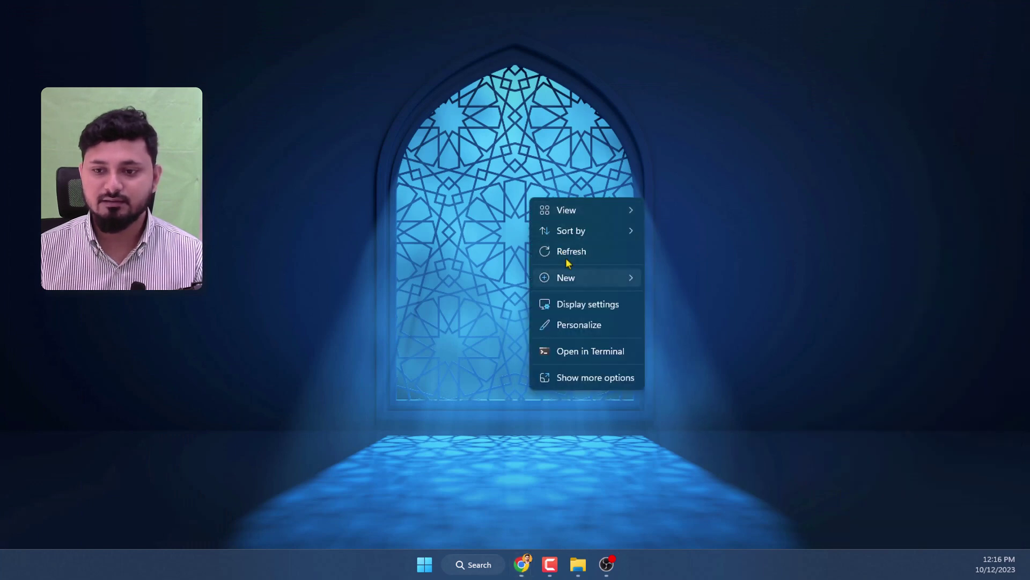
pyautogui.press('Right')
pyautogui.press('Down')
pyautogui.press('Down')
pyautogui.press('Down')
pyautogui.press('Down')
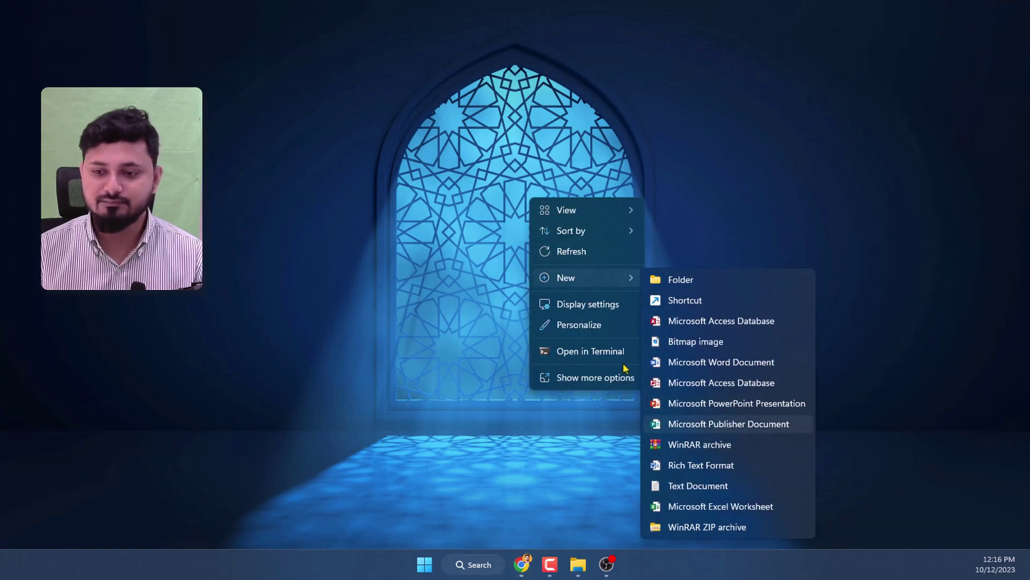
pyautogui.click(692, 489)
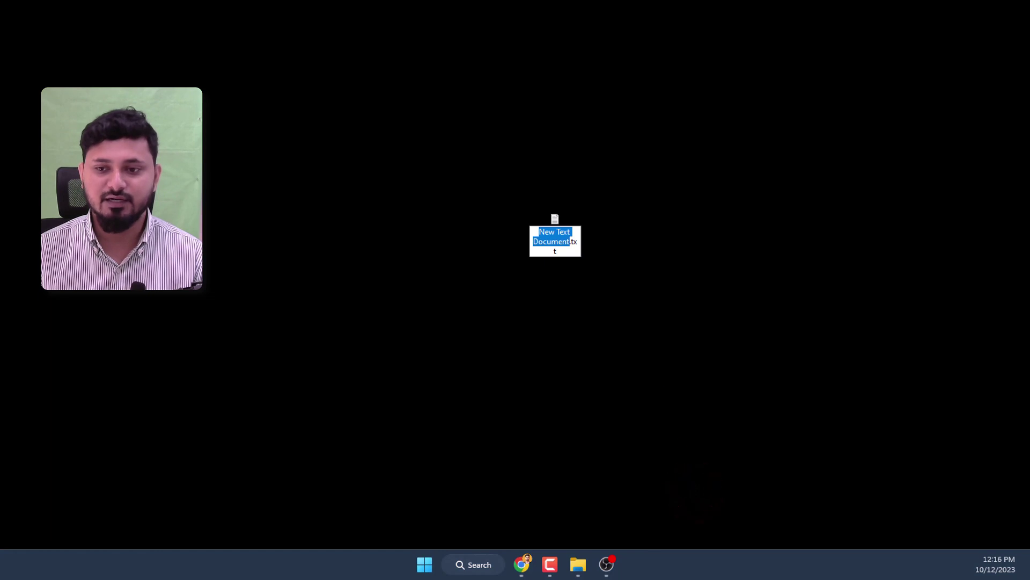
pyautogui.click(623, 229)
# Open the new text document and write "Hello there. This is test. Only with the screen recording." followed by two line breaks.
pyautogui.click(566, 229)
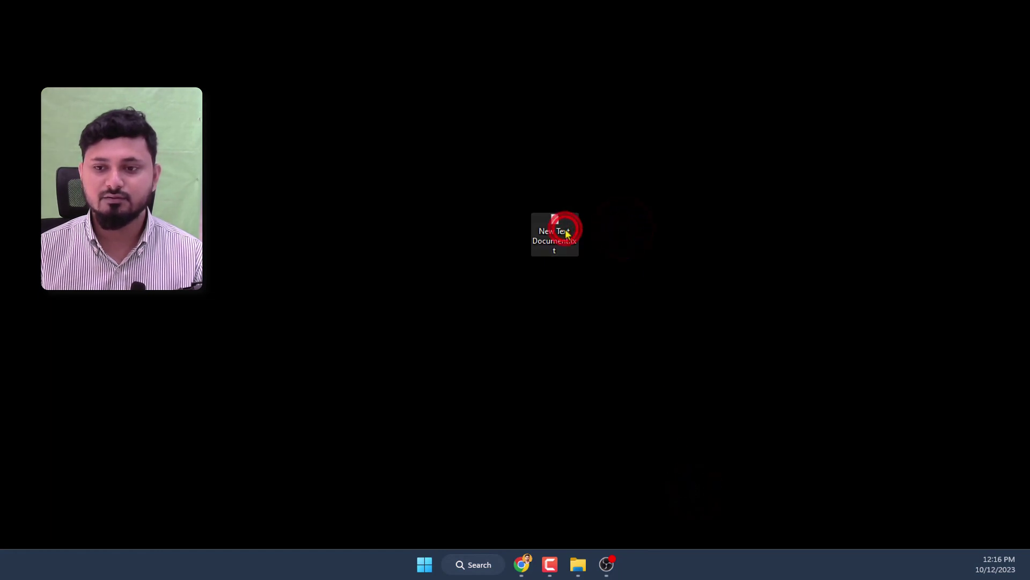
pyautogui.doubleClick(565, 232)
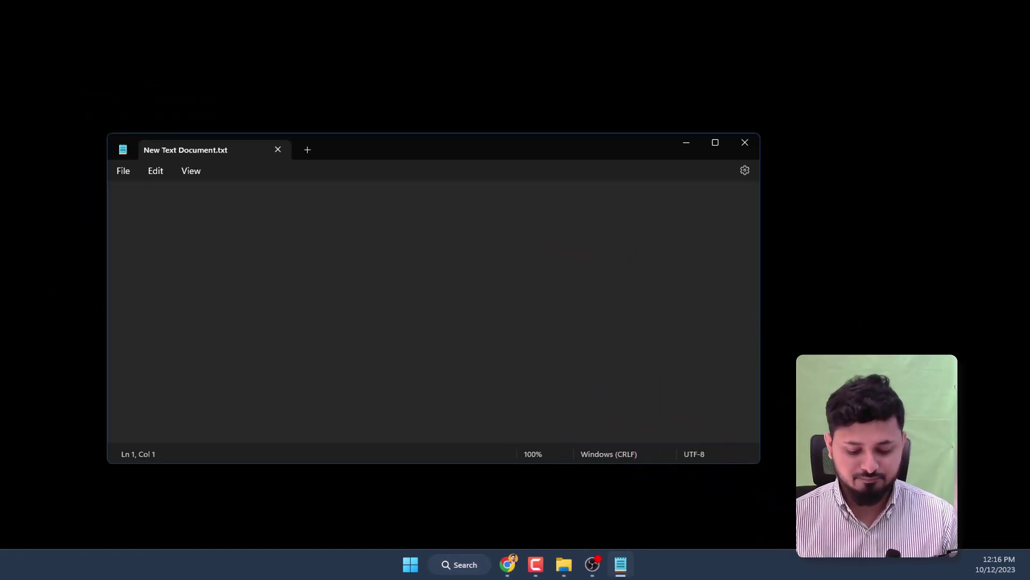
pyautogui.write('He')
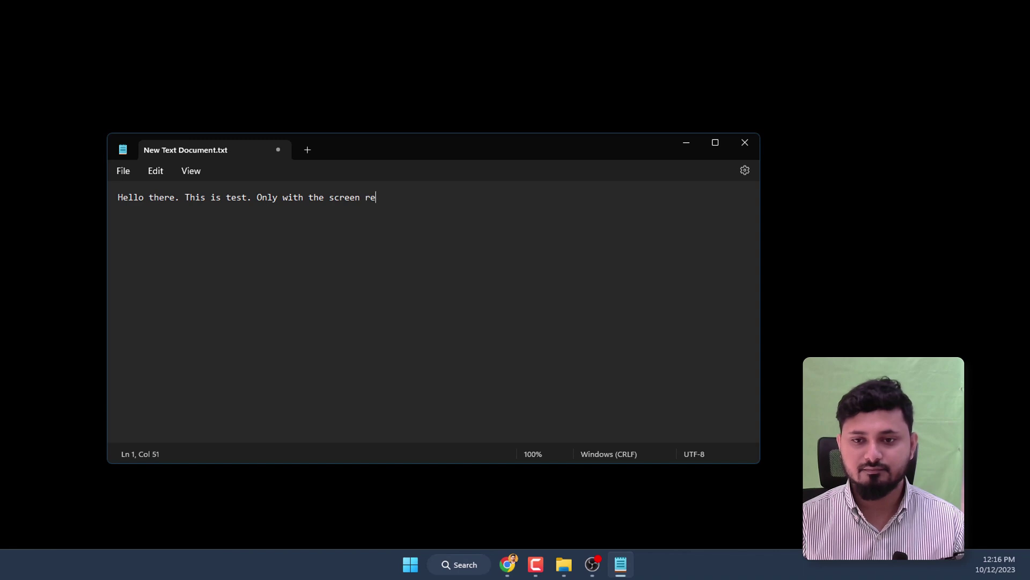
pyautogui.write('cording.')
pyautogui.press('Return')
pyautogui.press('Return')
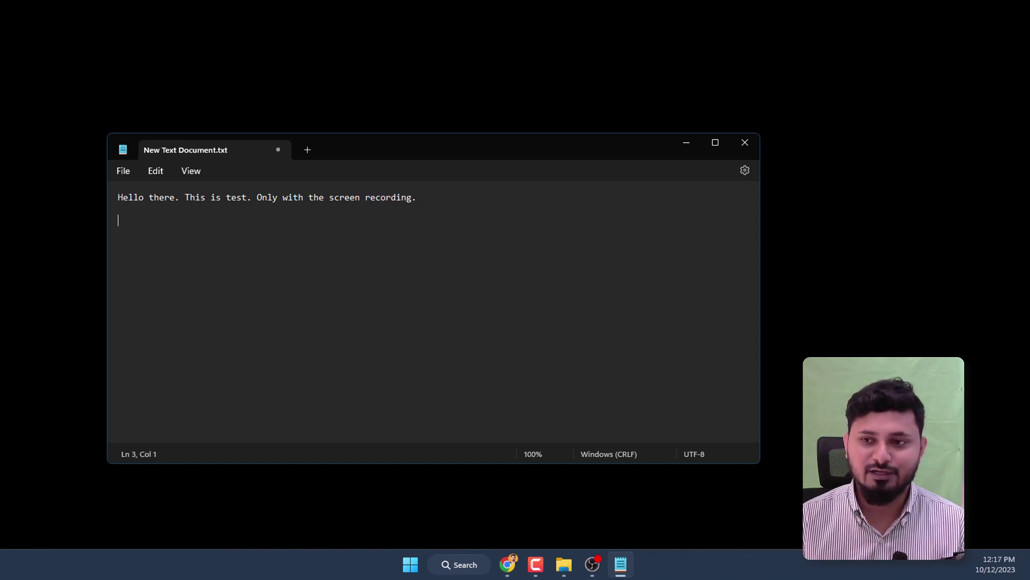
# Minimize the text document, return to OBS Studio, and stop the screen recording.
pyautogui.click(682, 141)
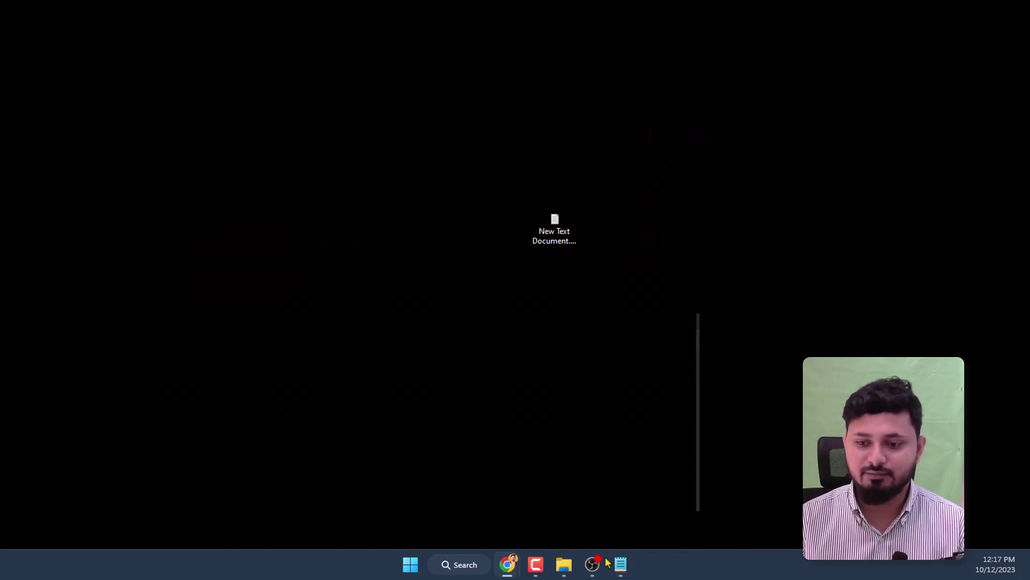
pyautogui.click(605, 563)
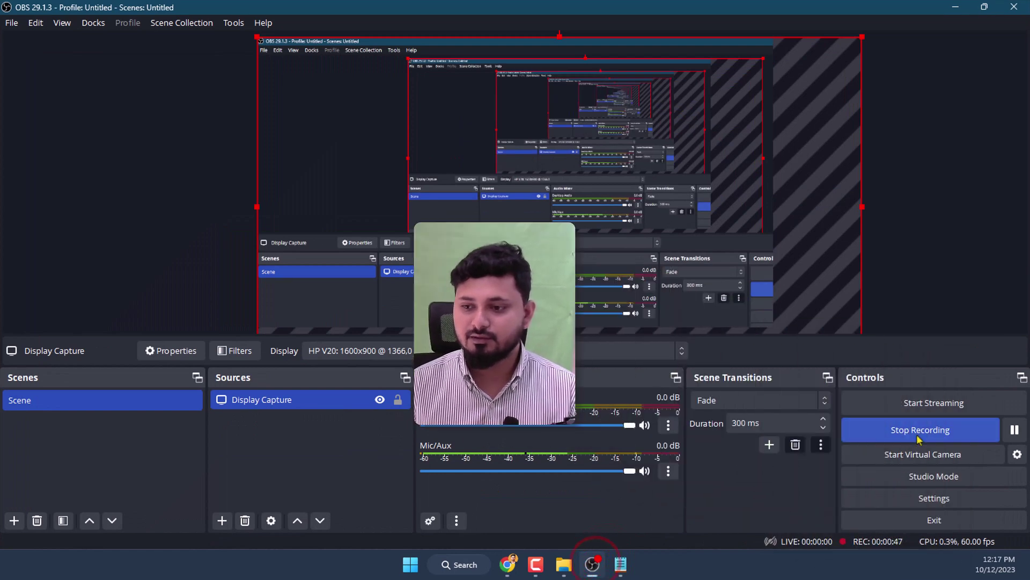
pyautogui.click(918, 438)
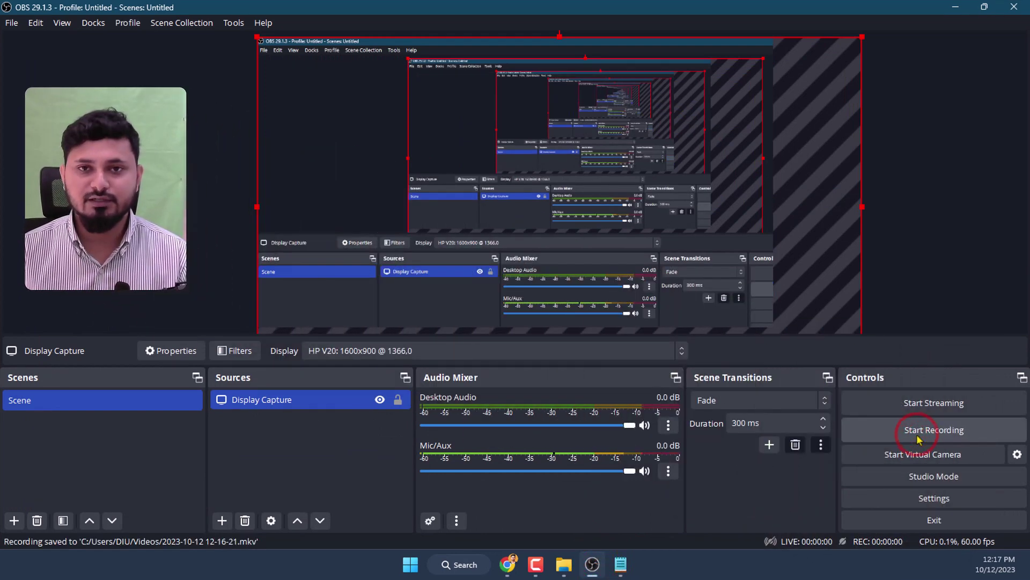
pyautogui.click(956, 8)
pyautogui.press('super+e')
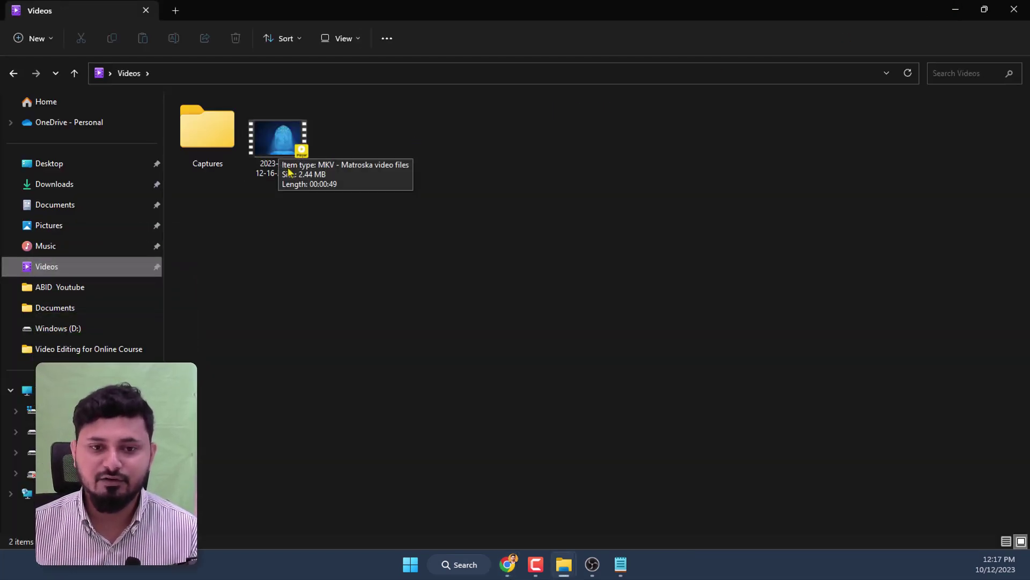
pyautogui.click(278, 152)
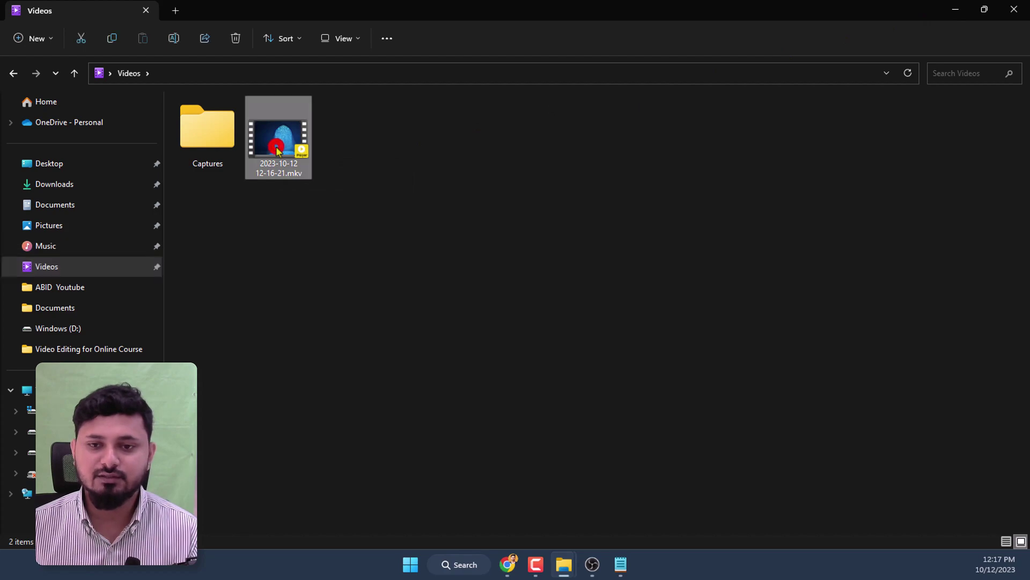
pyautogui.press('Return')
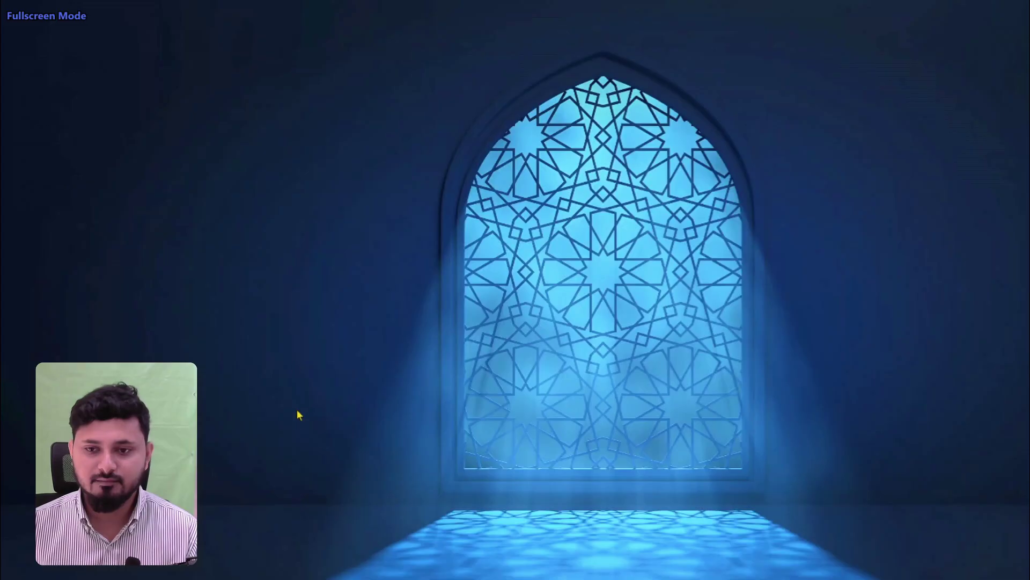
pyautogui.rightClick(620, 232)
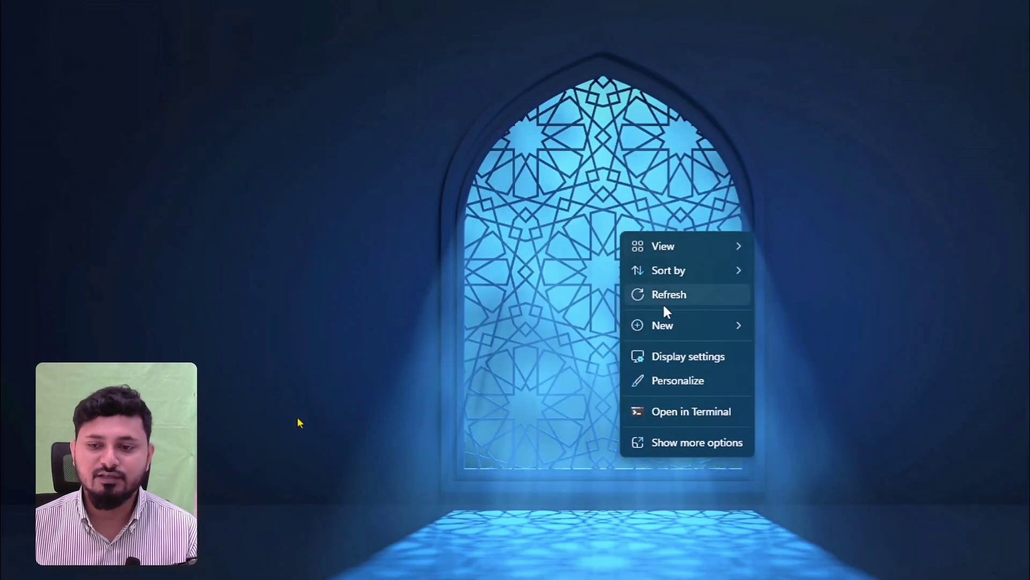
pyautogui.moveTo(667, 322)
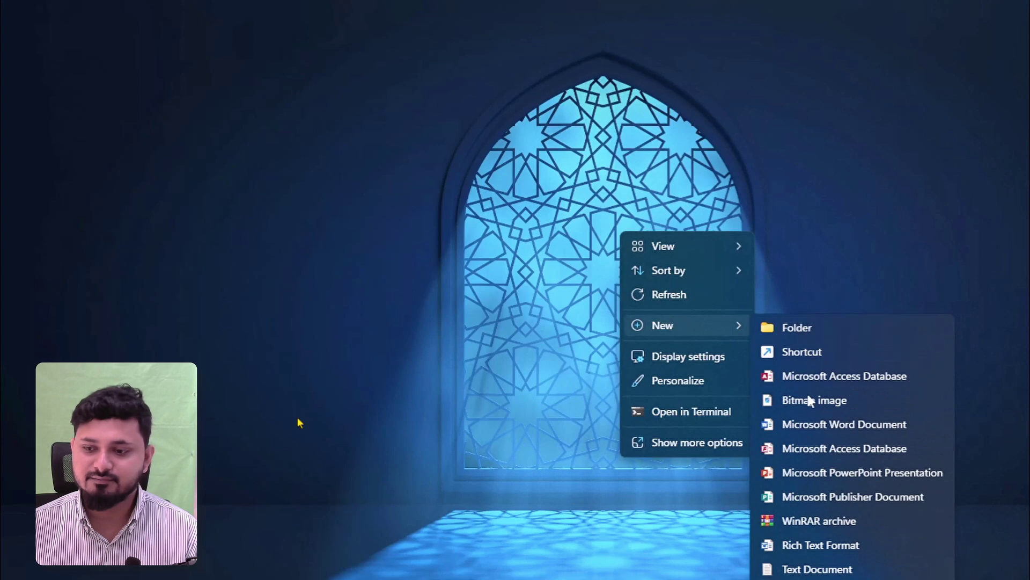
pyautogui.click(812, 571)
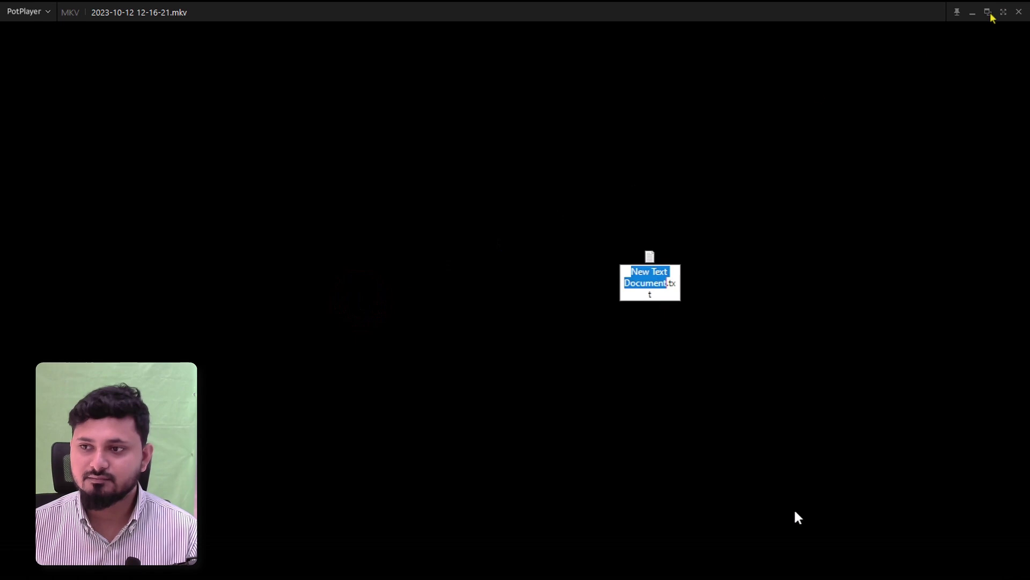
pyautogui.click(990, 12)
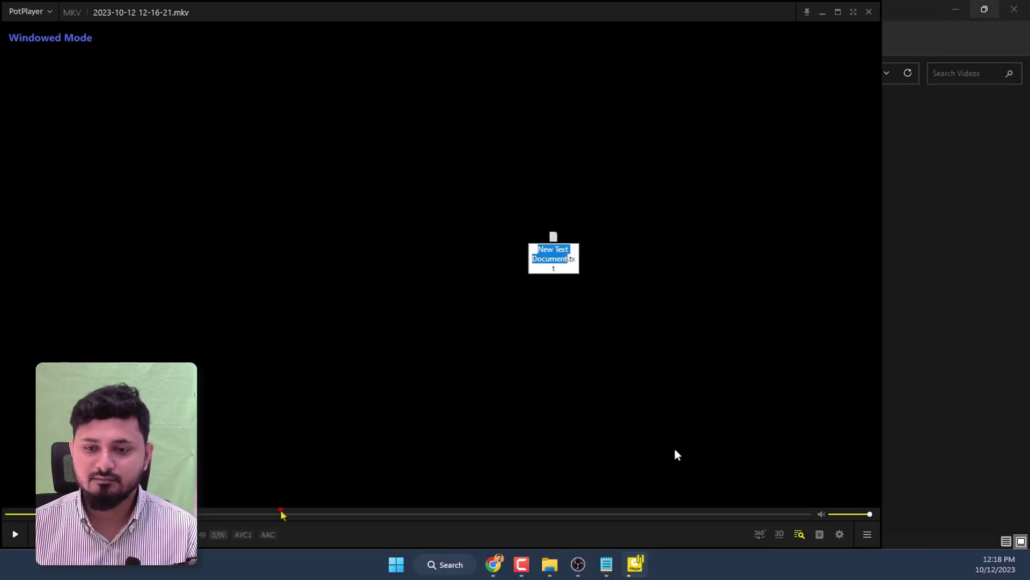
pyautogui.moveTo(283, 515); pyautogui.dragTo(580, 516)
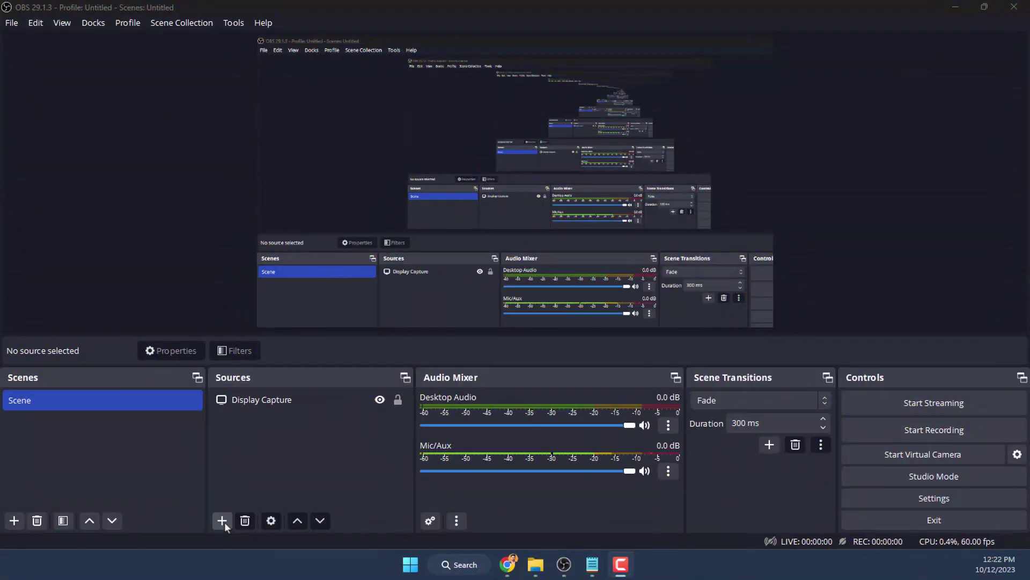
# Add the Logi C270 HD WebCam as a new Video Capture Device source and shrink it into the lower-right corner of the captured display.
pyautogui.click(222, 521)
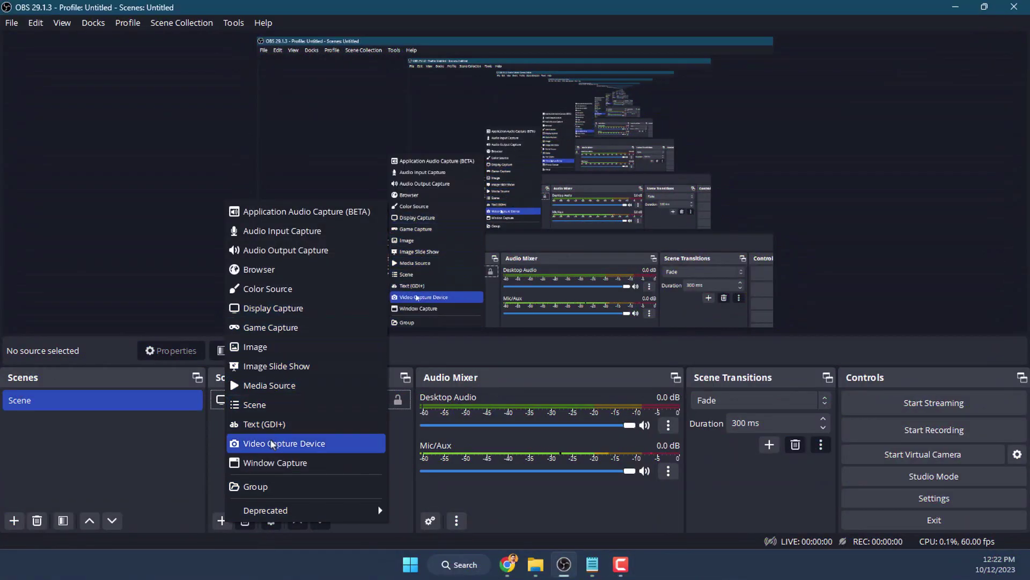
pyautogui.click(290, 444)
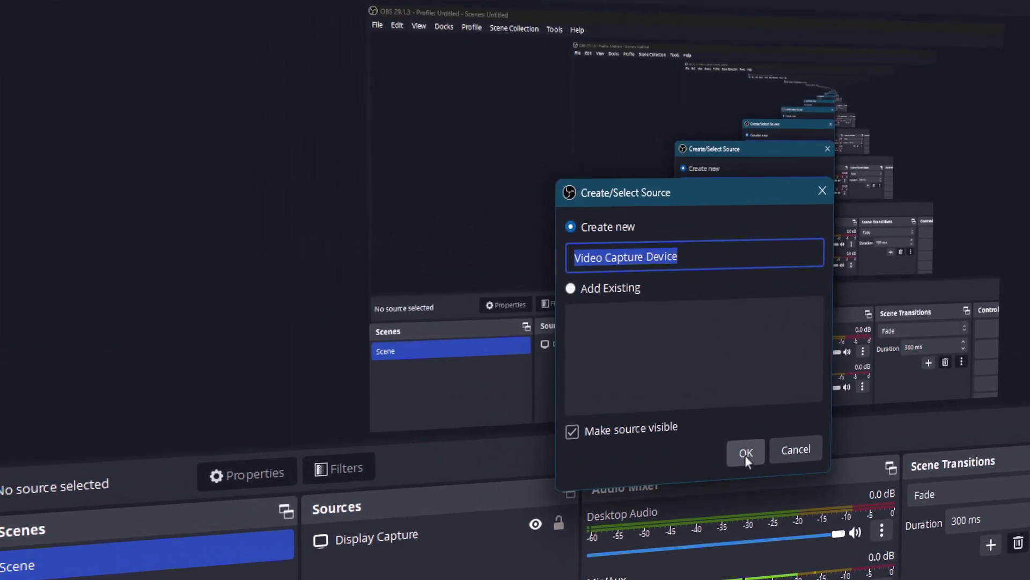
pyautogui.click(746, 454)
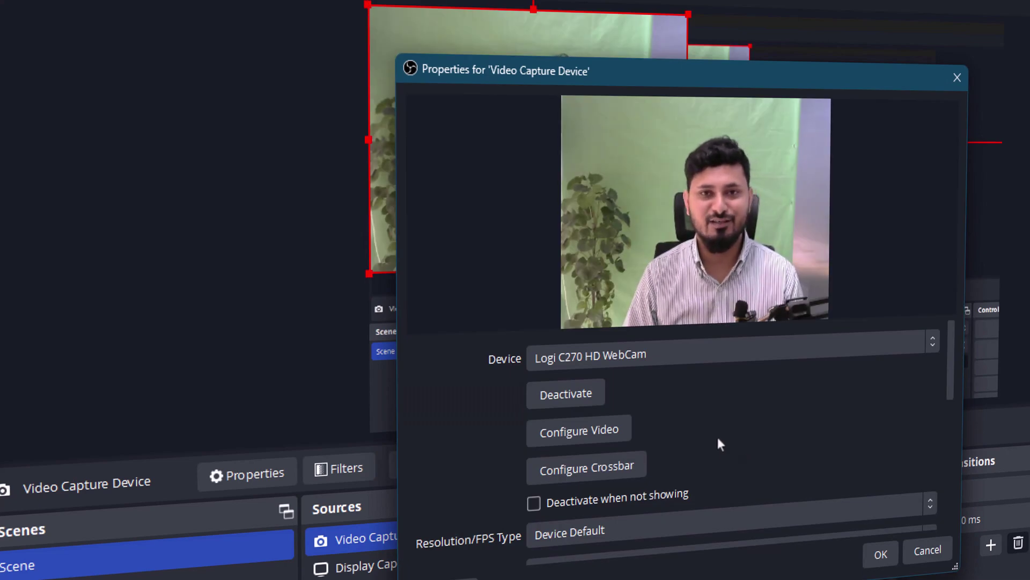
pyautogui.scroll(-3, 717, 435)
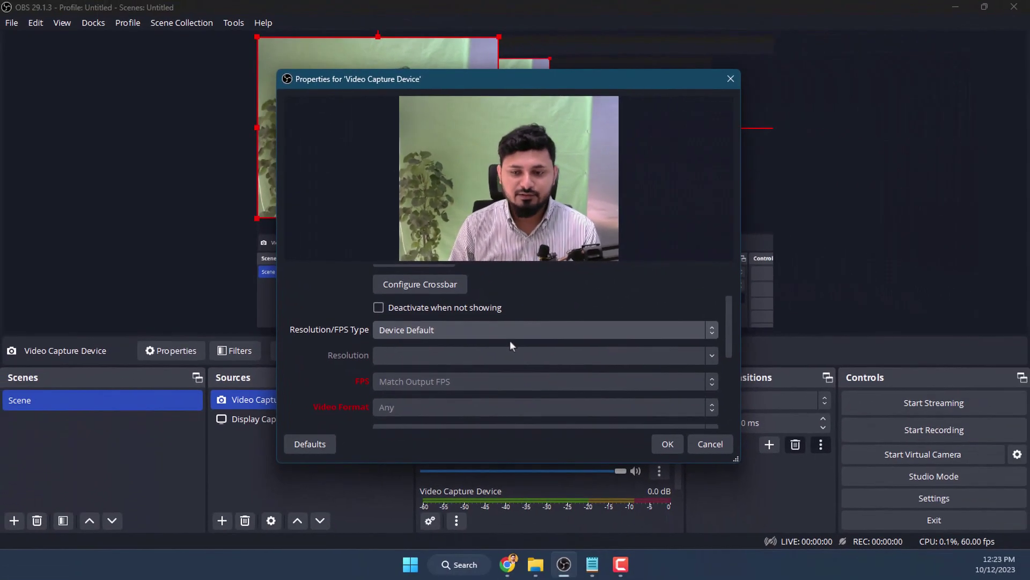
pyautogui.scroll(3, 508, 340)
pyautogui.scroll(-5, 531, 310)
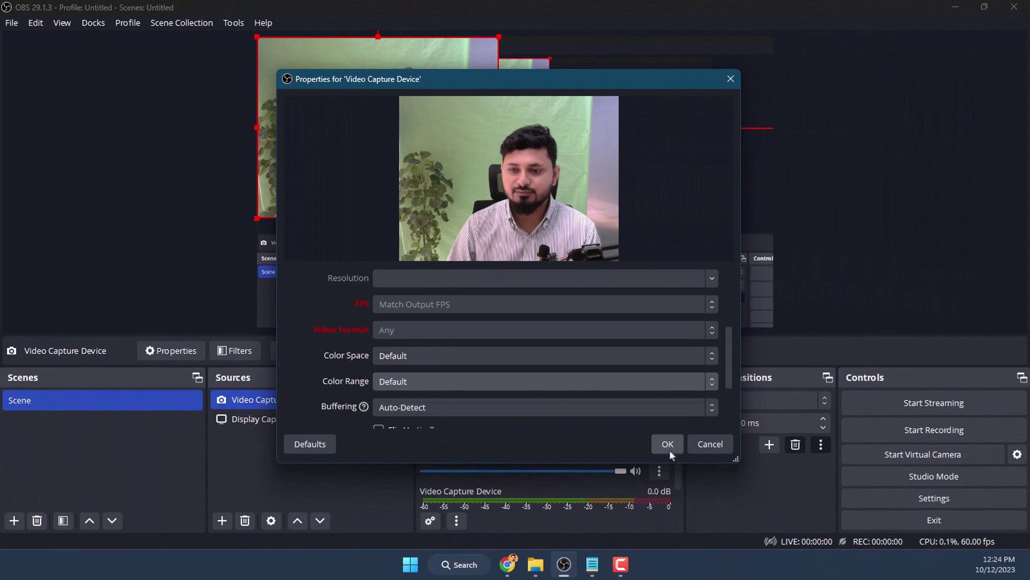
pyautogui.click(668, 445)
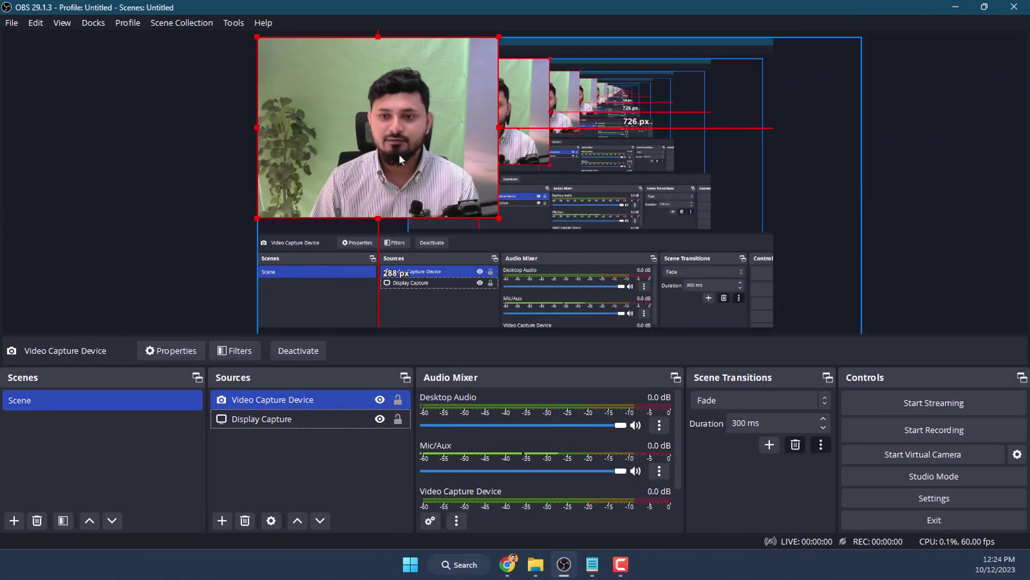
pyautogui.moveTo(499, 37); pyautogui.dragTo(750, 290)
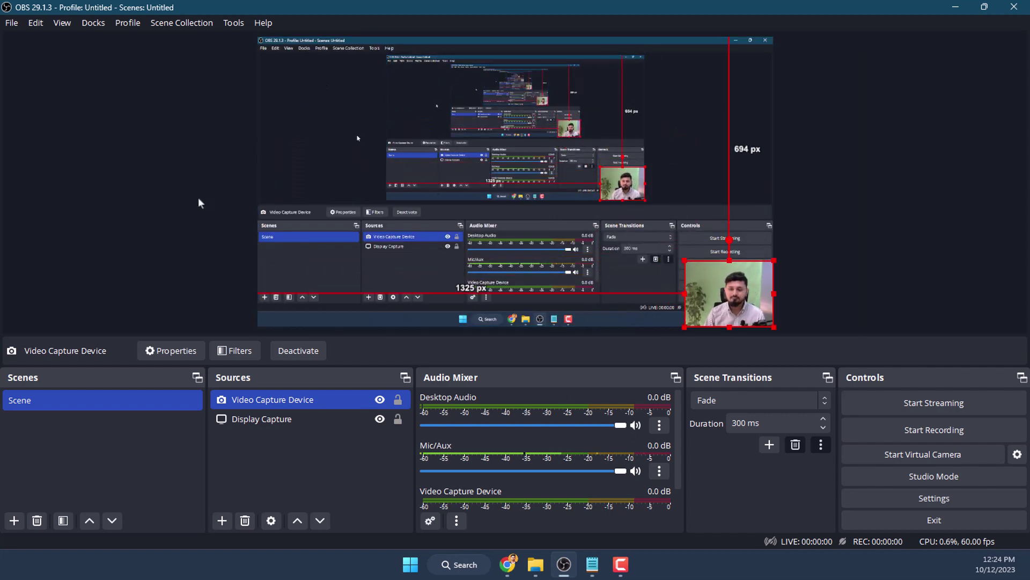
# Start recording, minimize OBS Studio, and write "Hello, Now this is with the screen and face" in the desktop's New Text Document.
pyautogui.click(930, 430)
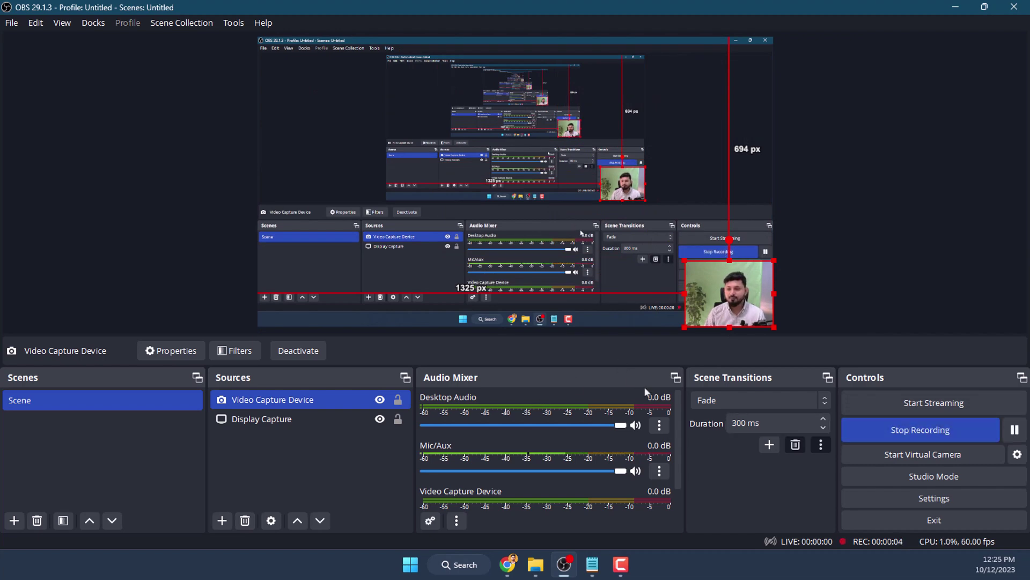
pyautogui.click(955, 8)
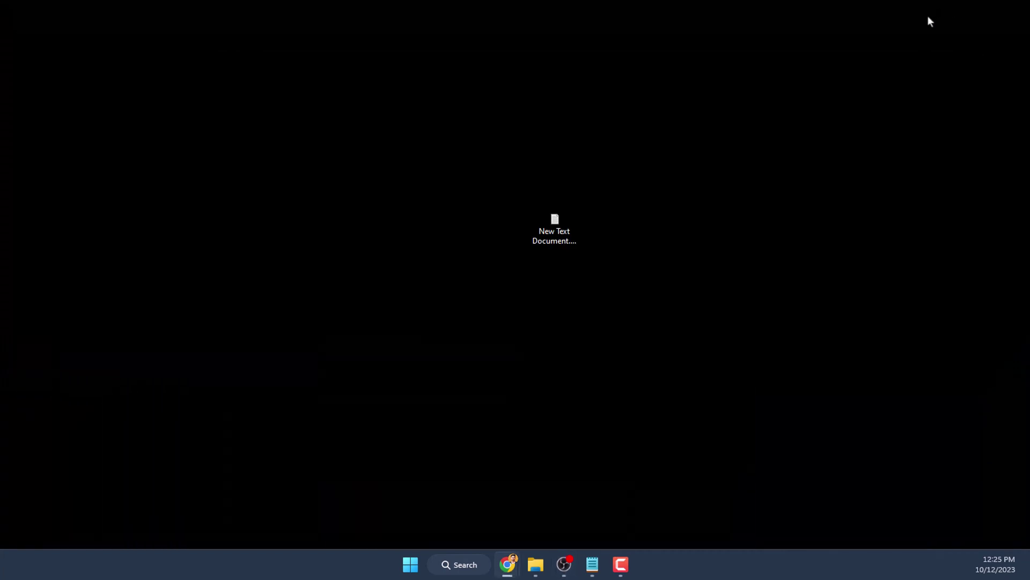
pyautogui.doubleClick(565, 223)
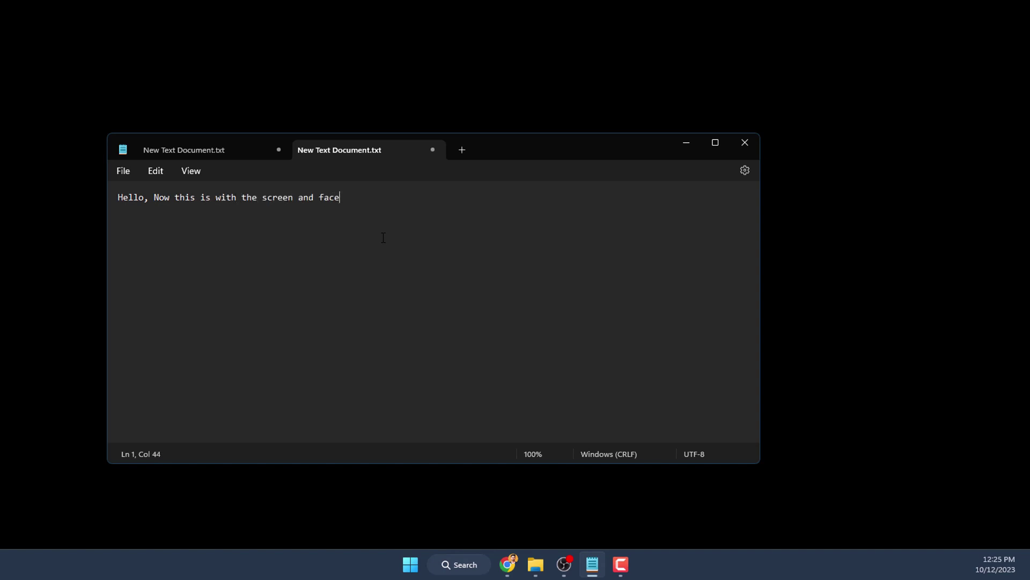
# Minimize the text document window, switch back to OBS Studio, and stop the screen-and-webcam recording.
pyautogui.click(687, 143)
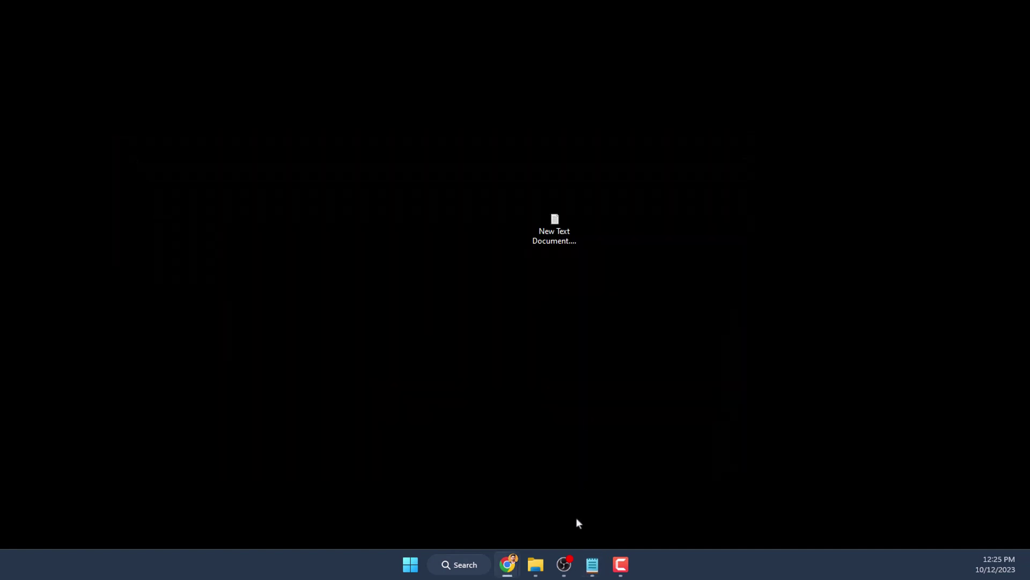
pyautogui.click(569, 566)
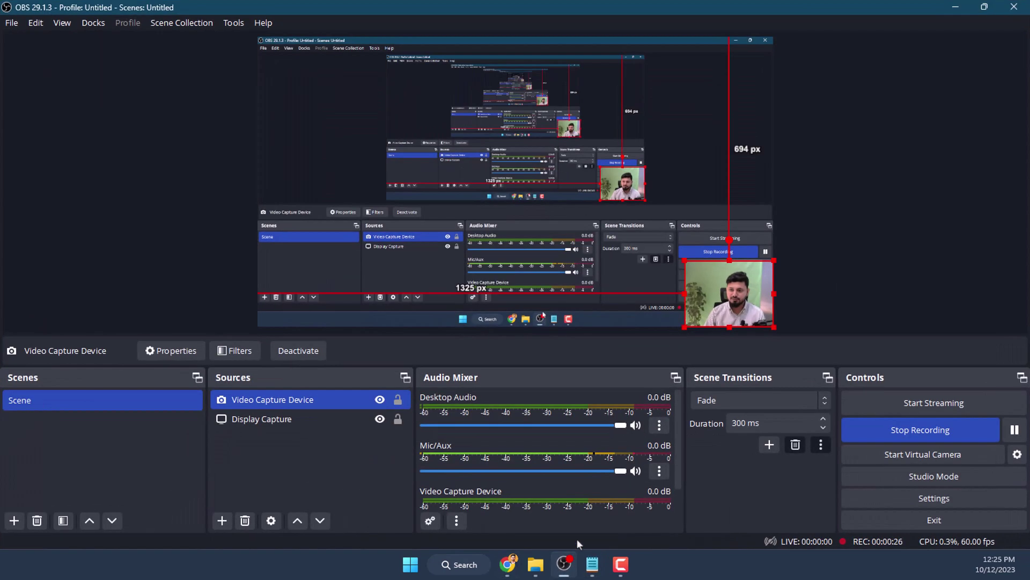
pyautogui.click(941, 429)
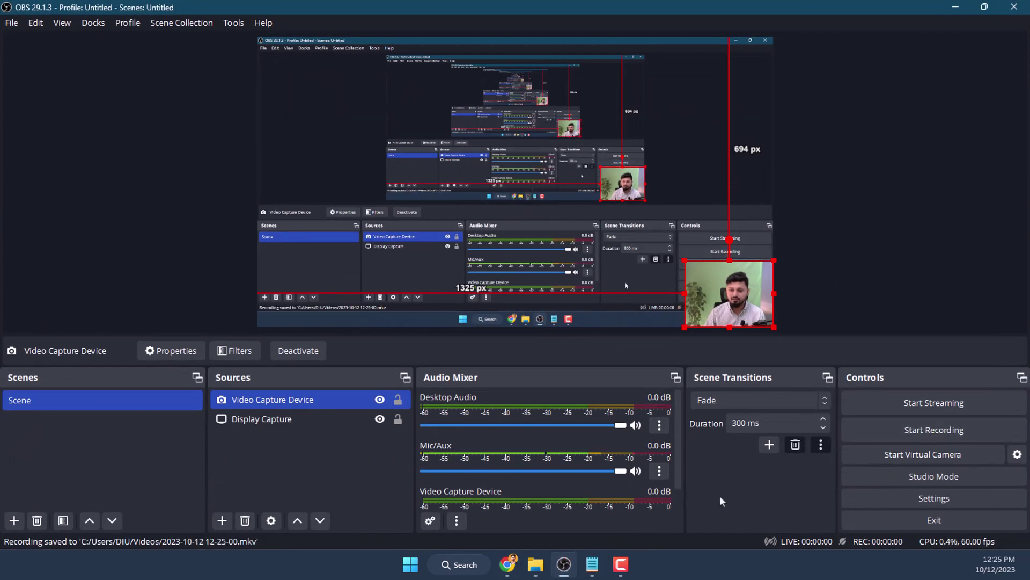
pyautogui.click(535, 564)
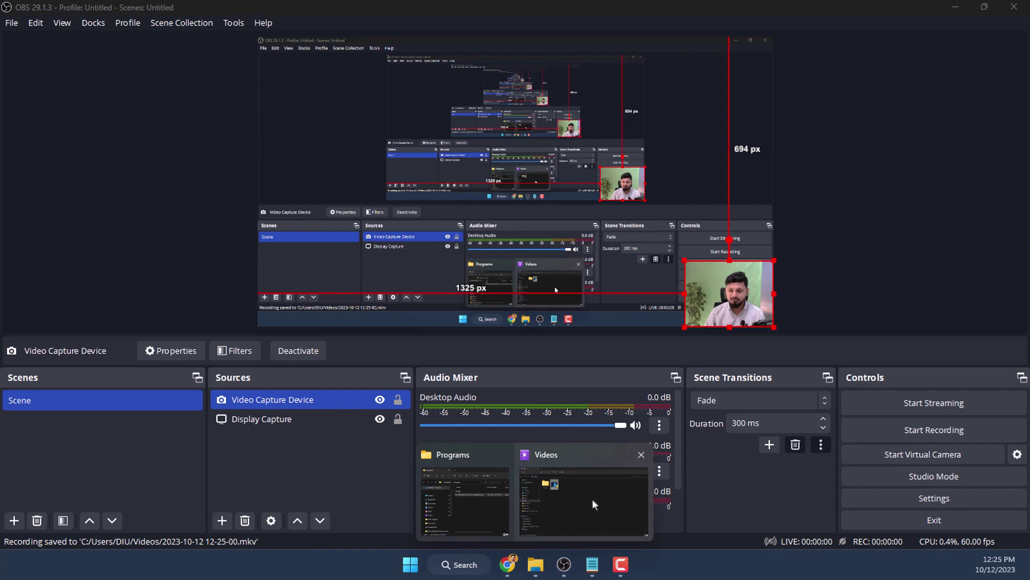
pyautogui.click(593, 504)
pyautogui.click(561, 268)
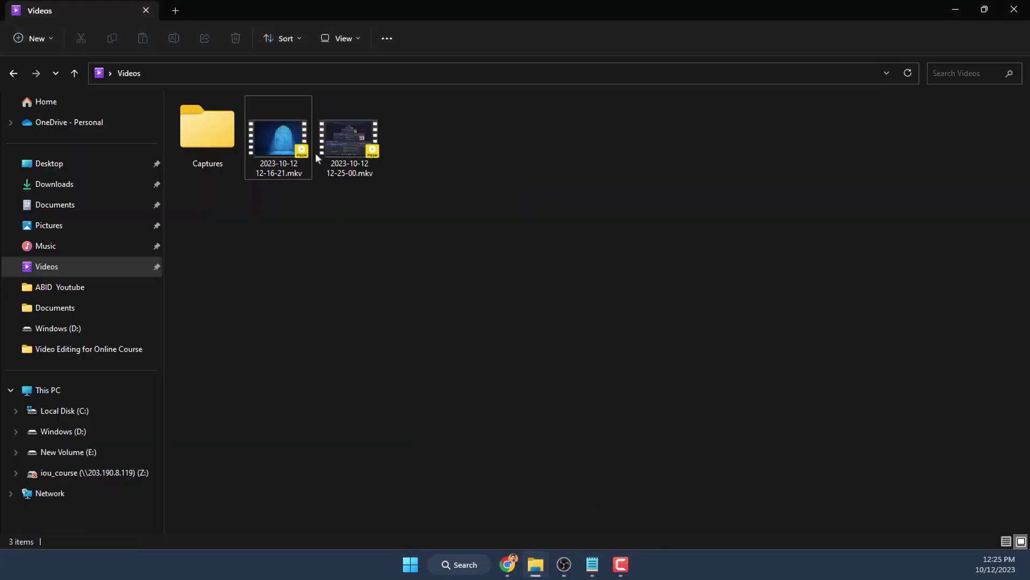
pyautogui.click(358, 141)
pyautogui.press('Return')
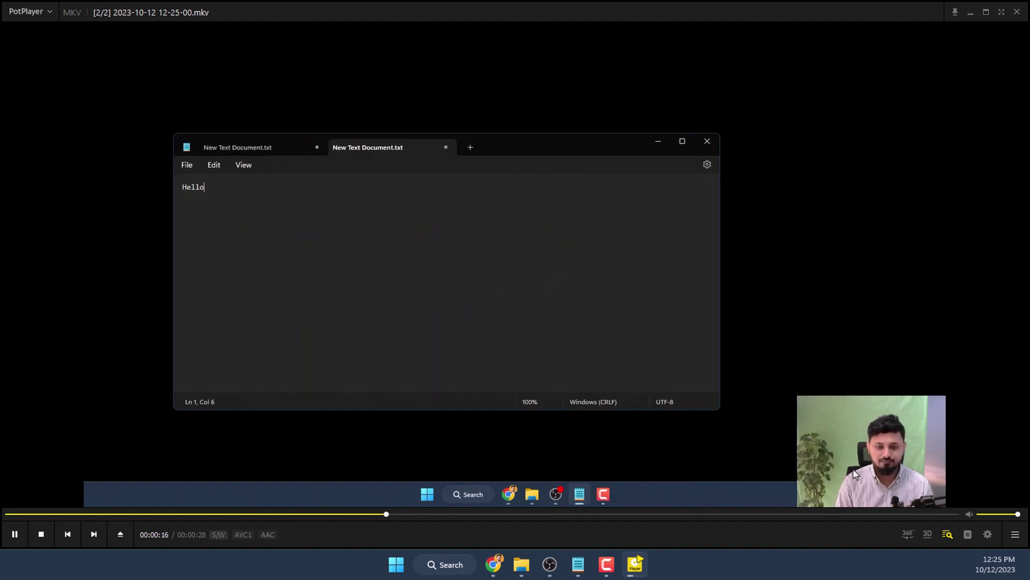
pyautogui.press('space')
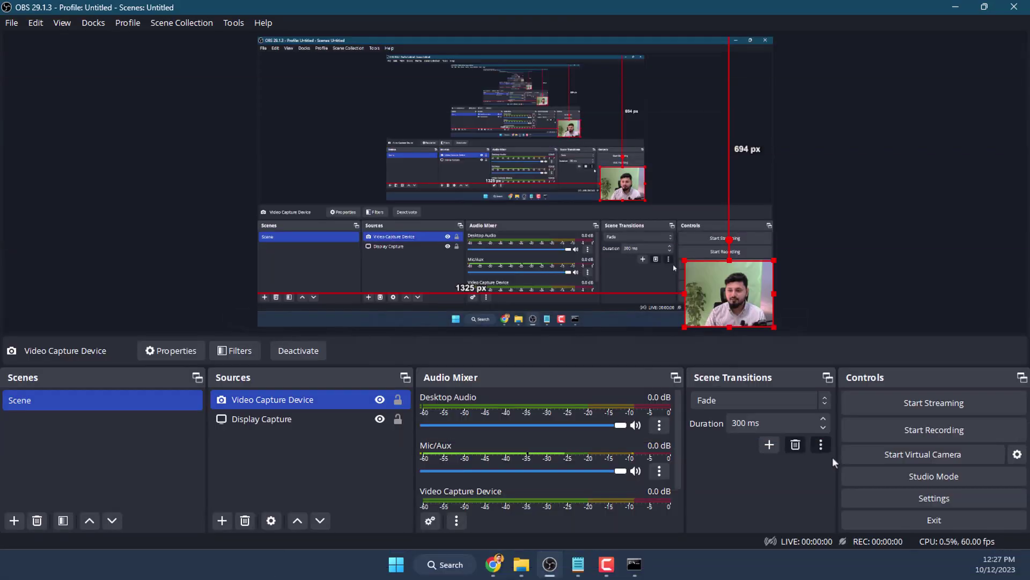
# Set both the base canvas and output scaled resolutions to 3840x1080 in the video settings, and apply them.
pyautogui.click(927, 492)
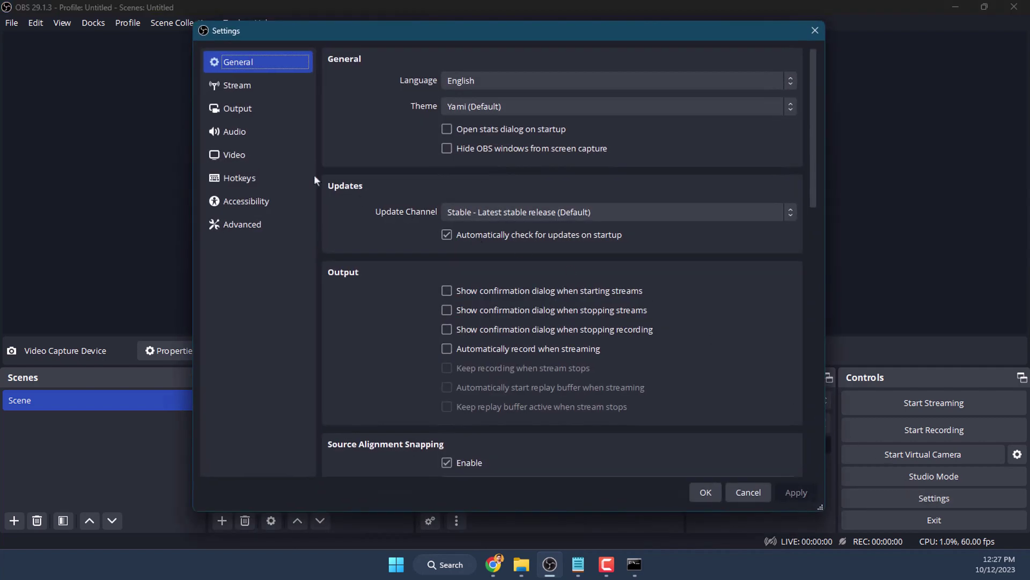
pyautogui.click(262, 153)
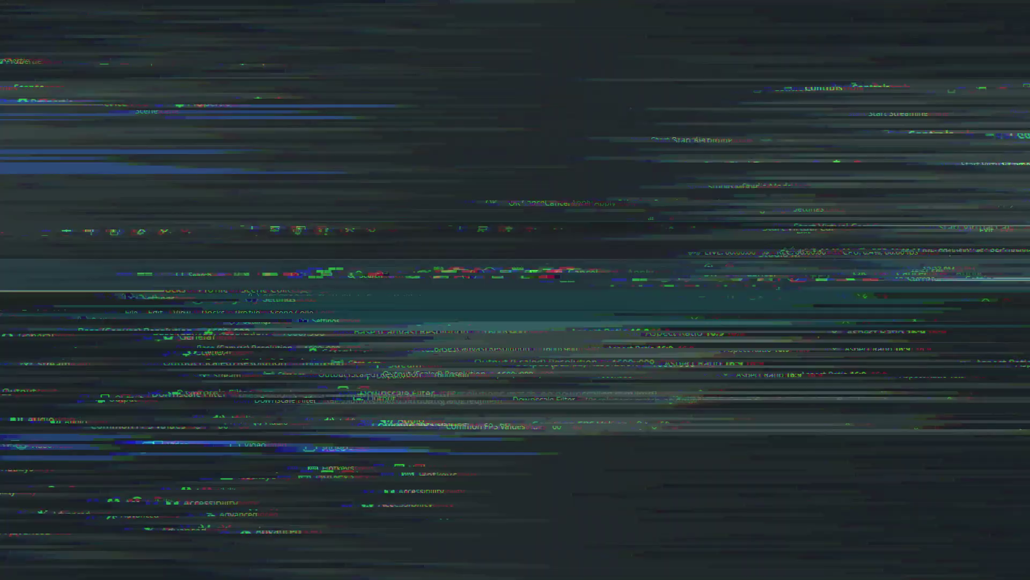
pyautogui.write('0x108')
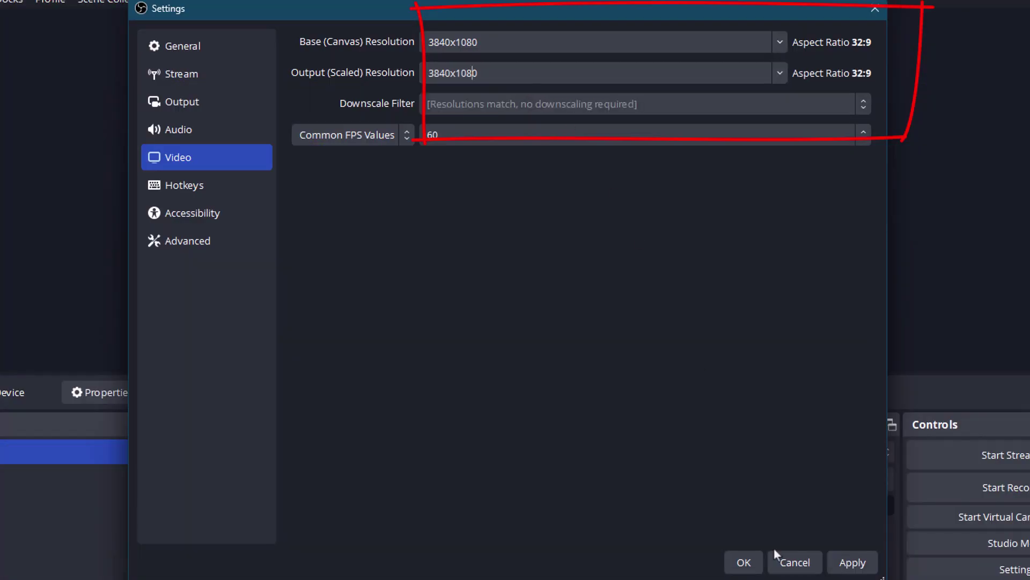
pyautogui.click(853, 562)
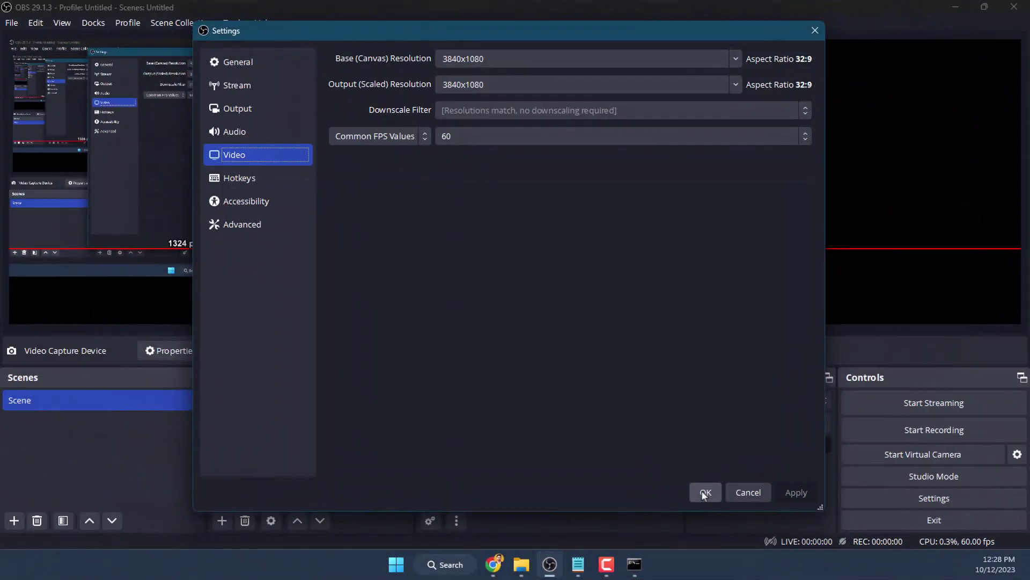
pyautogui.click(703, 490)
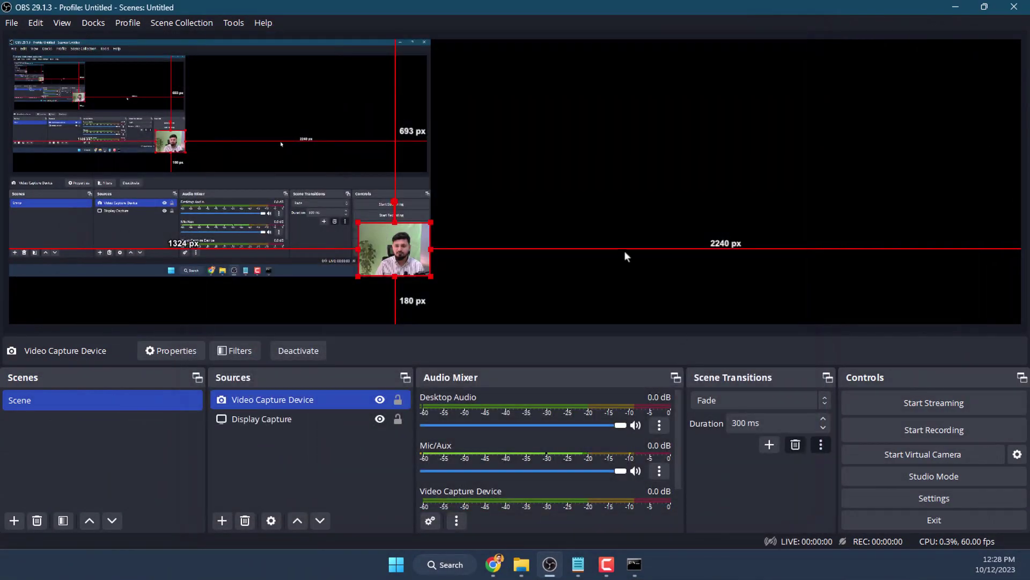
# Enlarge the Display Capture source to fill roughly the left half of the widened canvas.
pyautogui.click(428, 214)
pyautogui.moveTo(395, 253); pyautogui.dragTo(532, 324)
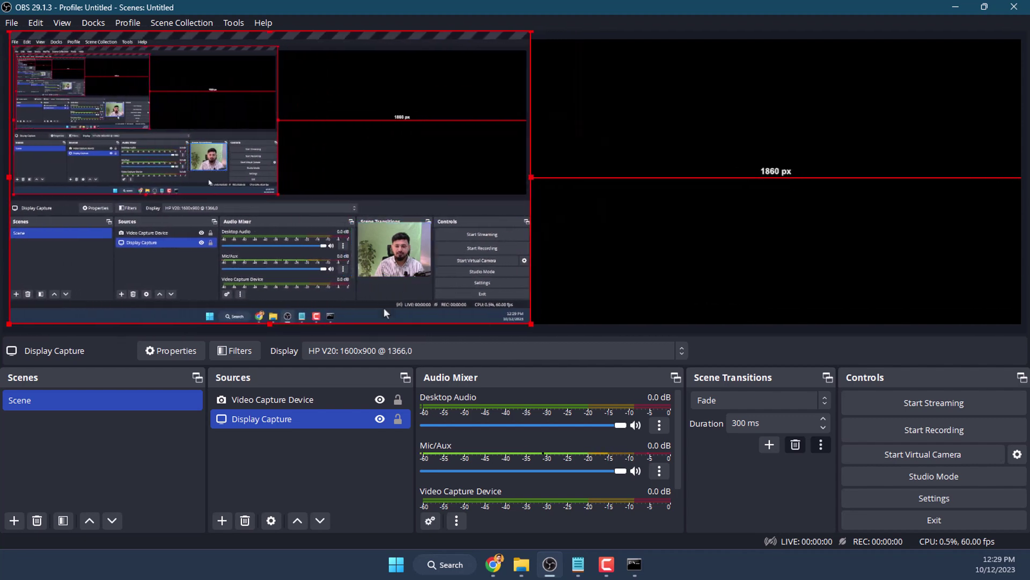
# Move the Video Capture Device source to the canvas's empty right half and enlarge it down to the bottom edge.
pyautogui.keyDown('ctrl'); pyautogui.click(312, 397); pyautogui.keyUp('ctrl')
pyautogui.click(312, 398)
pyautogui.moveTo(403, 238); pyautogui.dragTo(587, 81)
pyautogui.moveTo(625, 120); pyautogui.dragTo(842, 326)
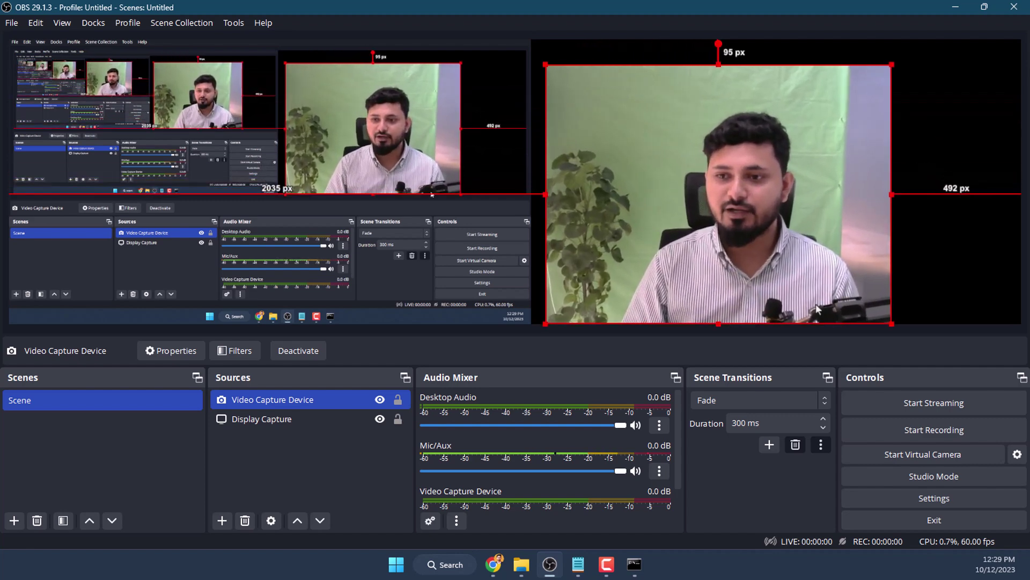
# Enlarge the Video Capture Device source up to the canvas's upper edge so it fills the full canvas height.
pyautogui.moveTo(719, 65); pyautogui.dragTo(719, 40)
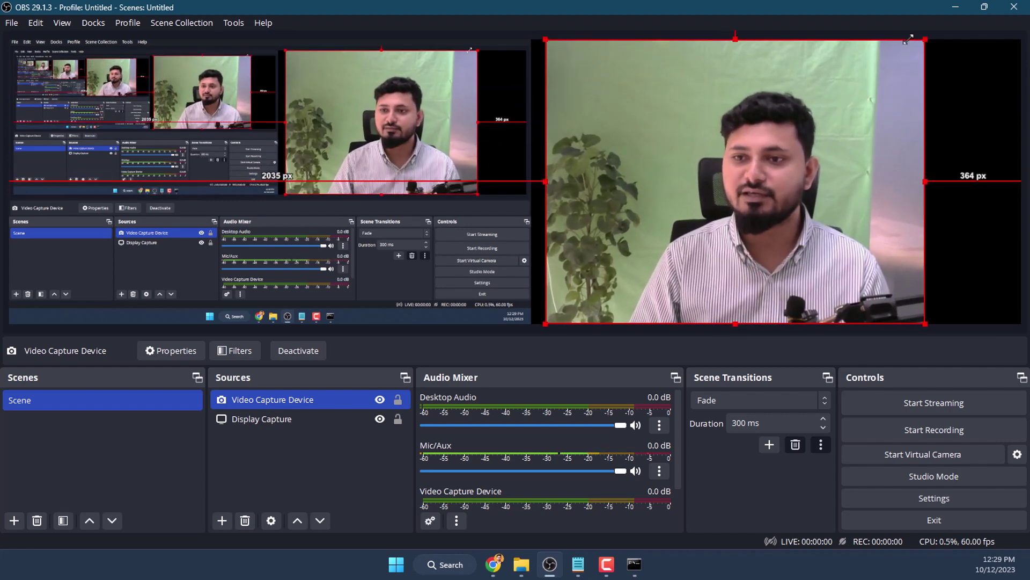
pyautogui.click(478, 156)
pyautogui.click(639, 175)
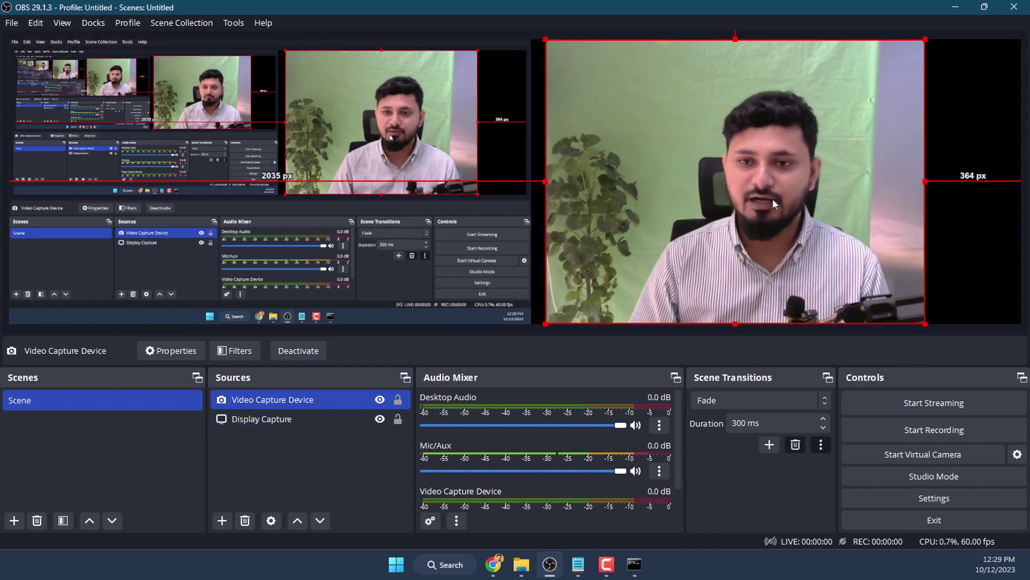
# Start recording the side-by-side layout and minimize the OBS Studio window.
pyautogui.click(916, 434)
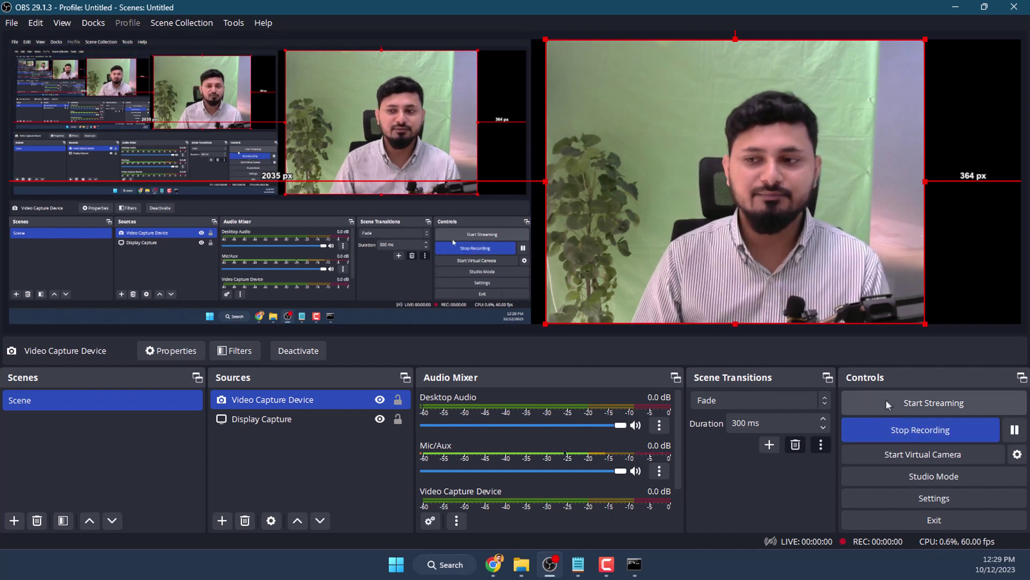
pyautogui.click(955, 7)
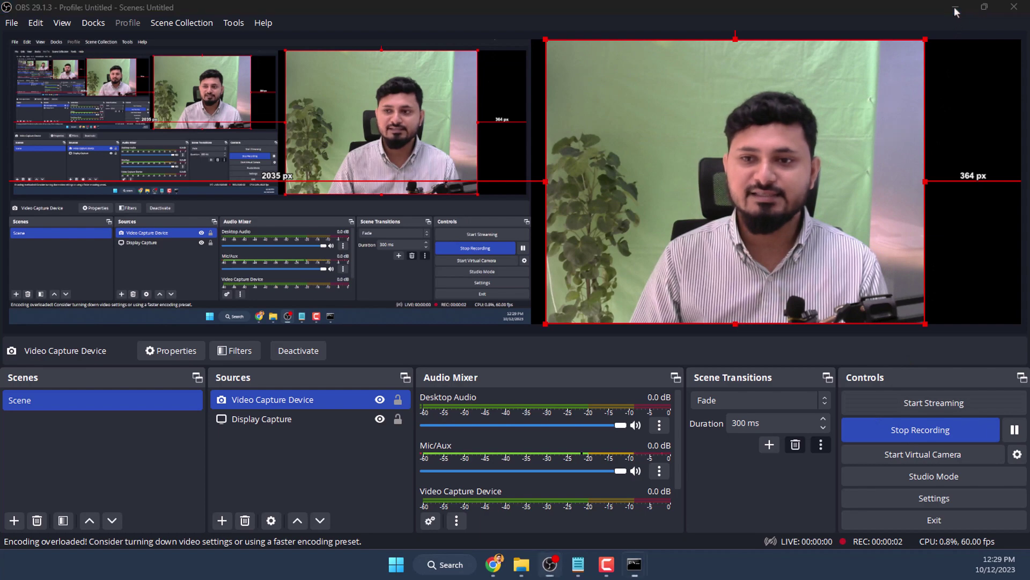
pyautogui.click(960, 9)
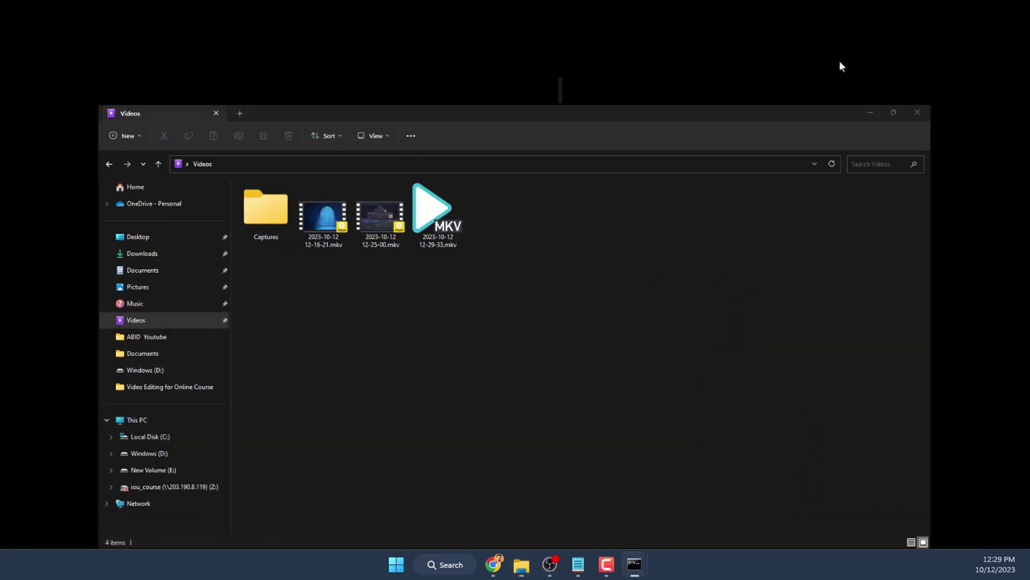
# Add the line "Now this is in separate format with the screen and face cam" to New Text Document.txt, and close Notepad with changes saved.
pyautogui.doubleClick(713, 141)
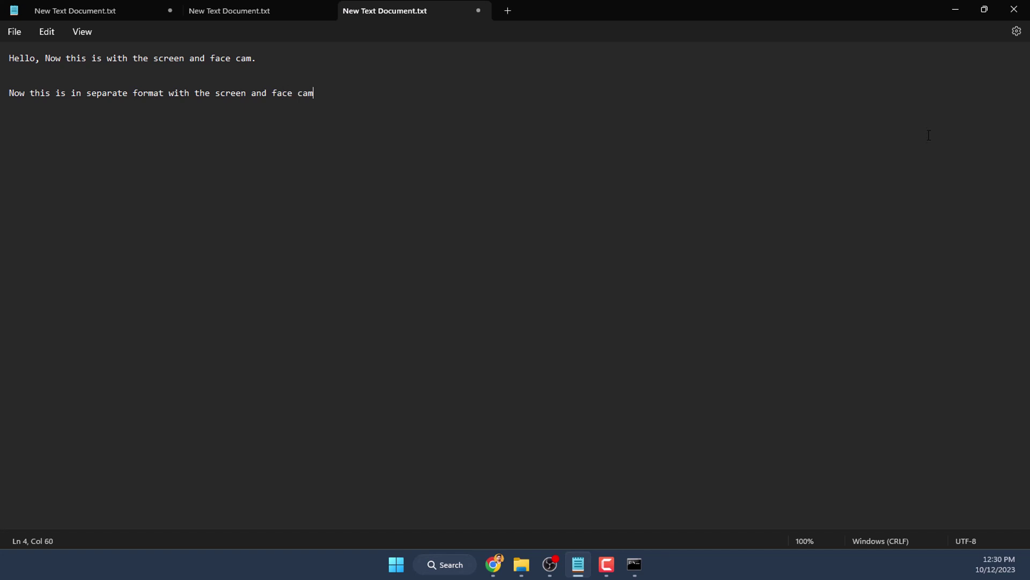
pyautogui.click(1015, 10)
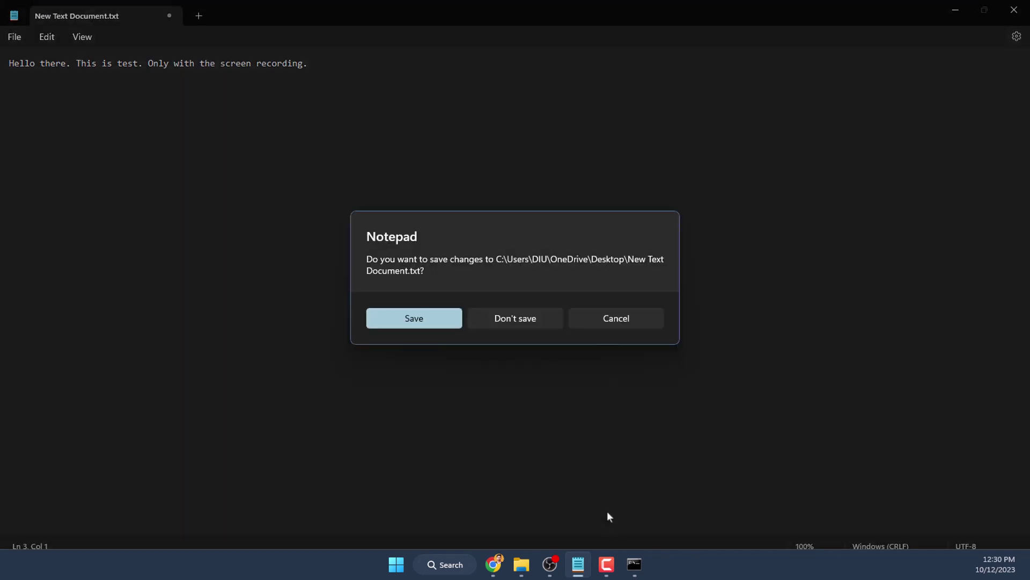
pyautogui.click(409, 317)
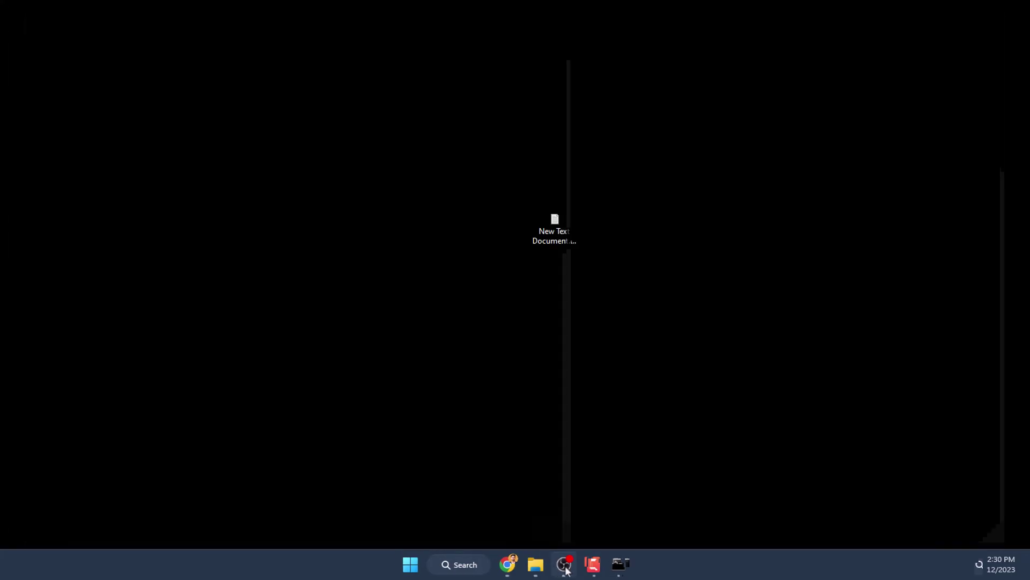
# Switch back to OBS Studio, stop the recording, and return to the desktop.
pyautogui.click(565, 563)
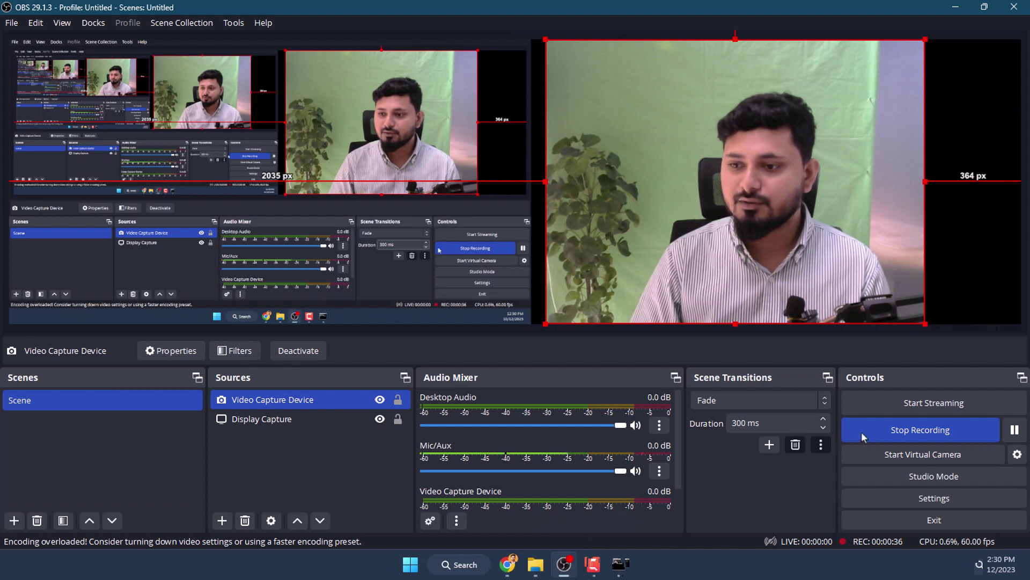
pyautogui.click(893, 433)
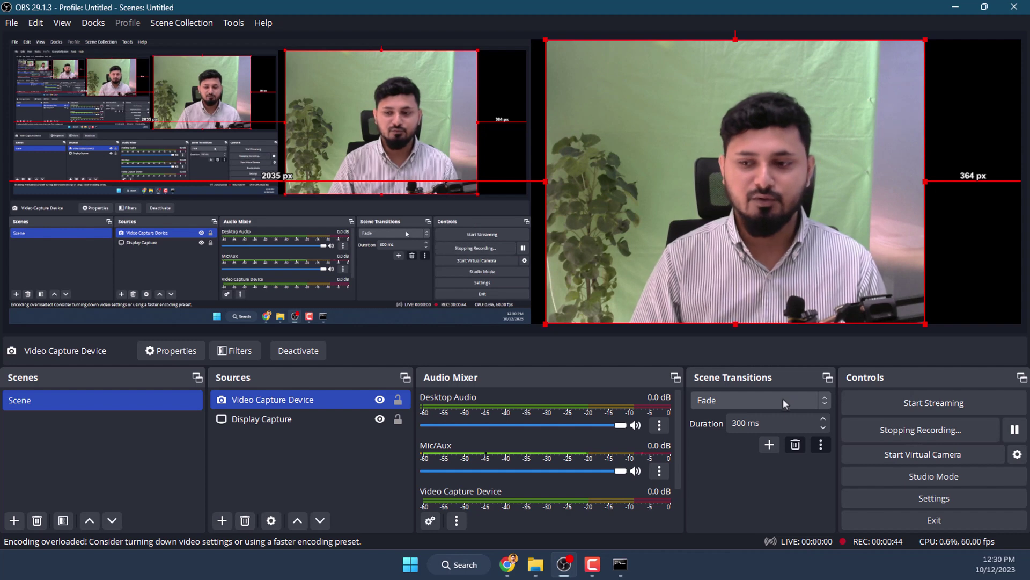
pyautogui.press('super+d')
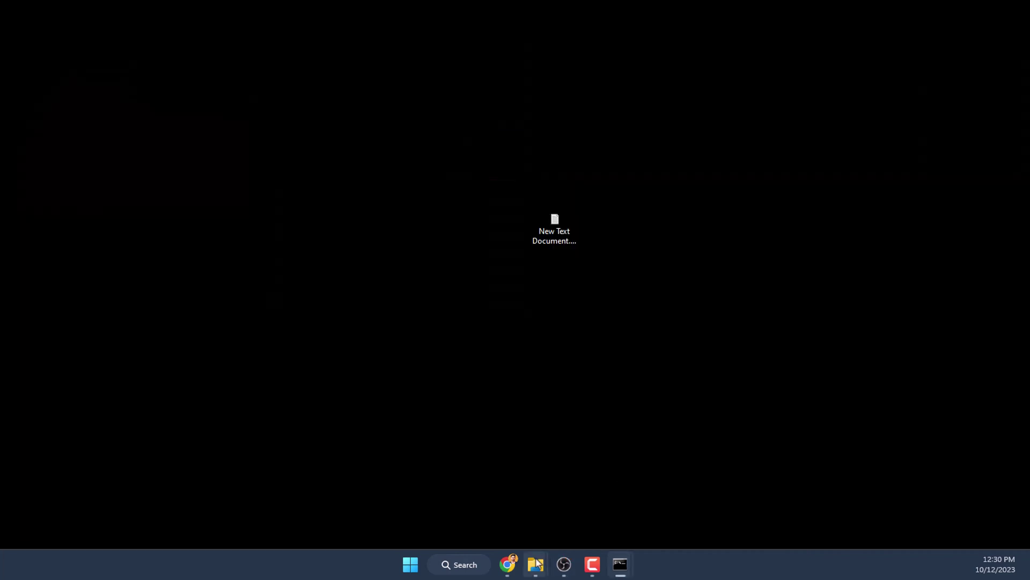
pyautogui.moveTo(535, 563)
pyautogui.click(566, 479)
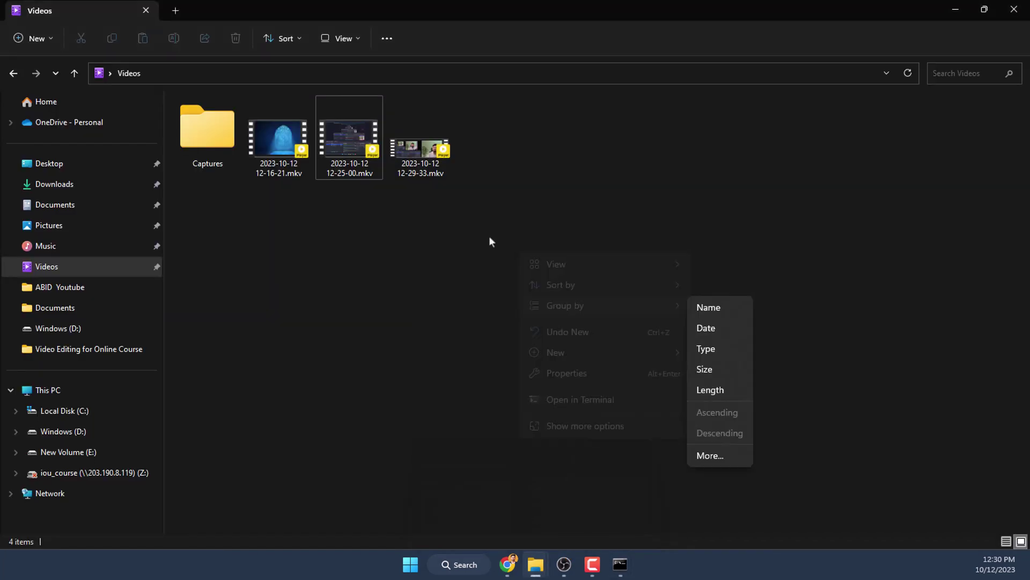
pyautogui.click(425, 154)
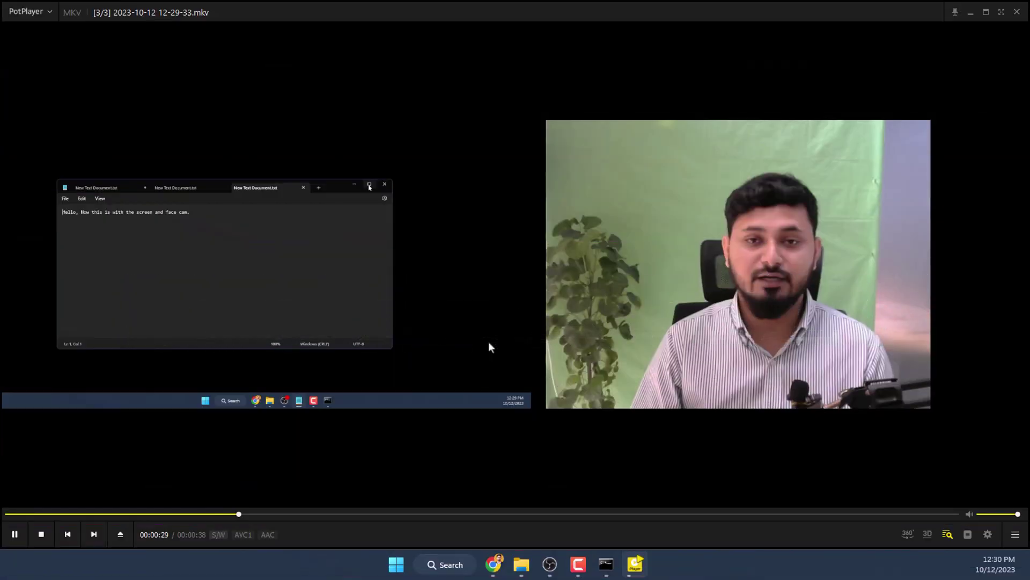
pyautogui.click(514, 317)
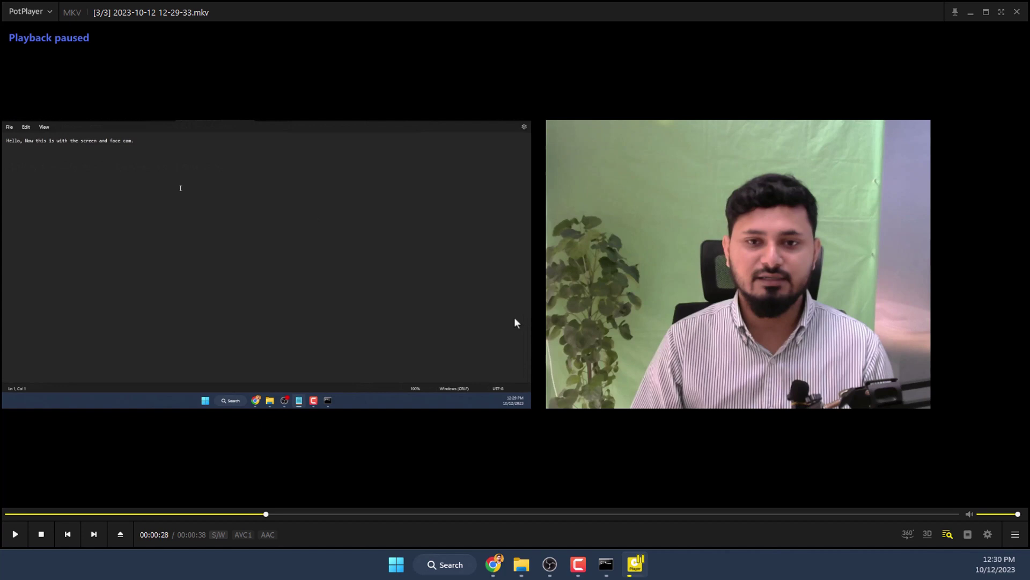